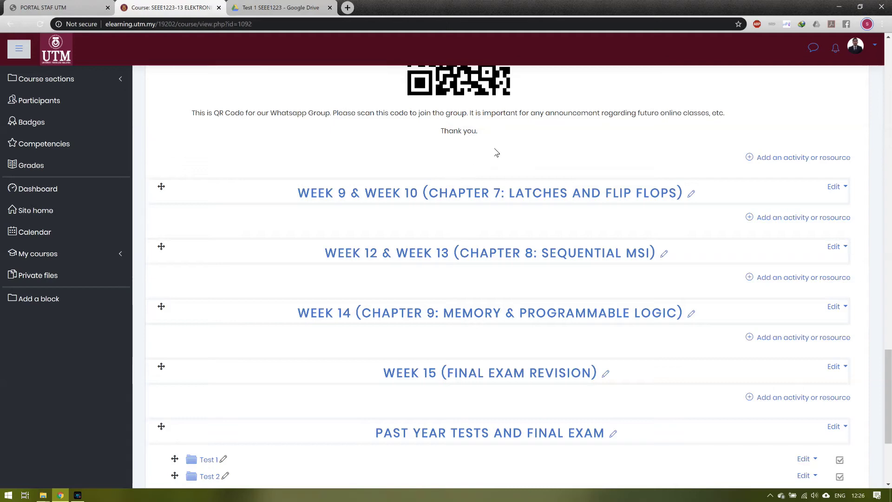
Step: Add a new Quiz activity to the Week 5, 6 & Week 7 (Chapter 6: Combinational MSI) section
{"action": "left_click", "coordinate": [777, 158]}
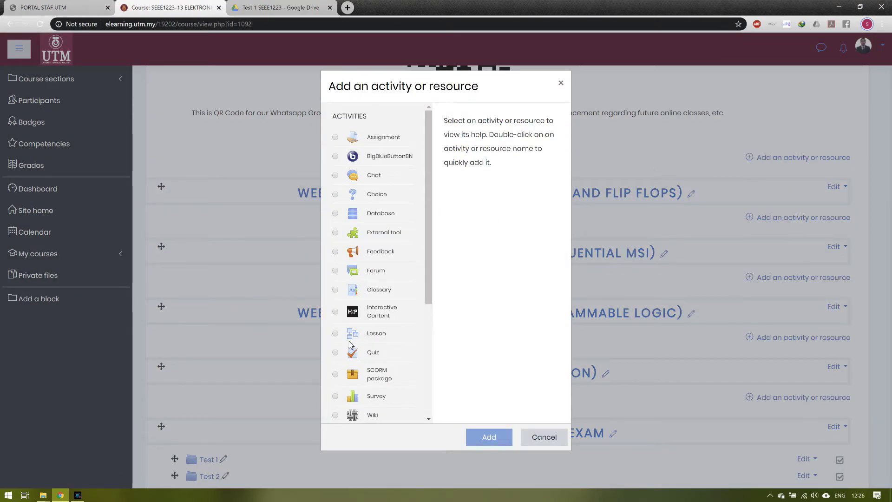
{"action": "left_click", "coordinate": [335, 353]}
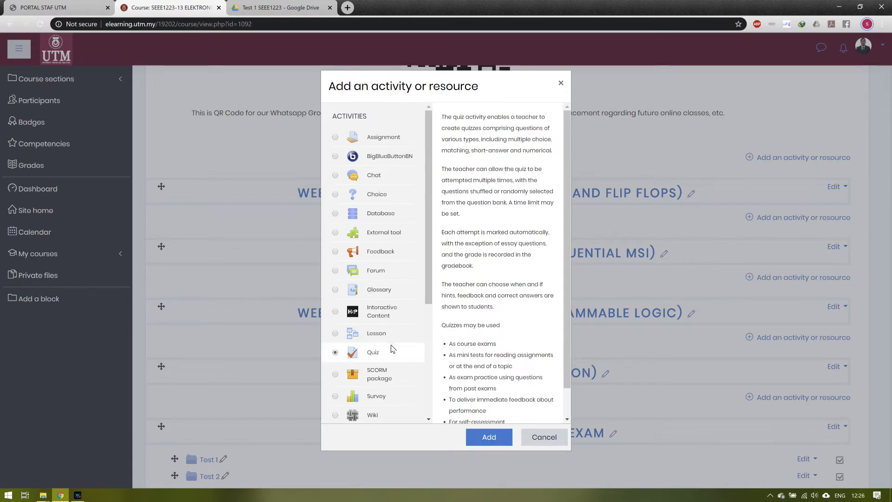
{"action": "left_click", "coordinate": [482, 439]}
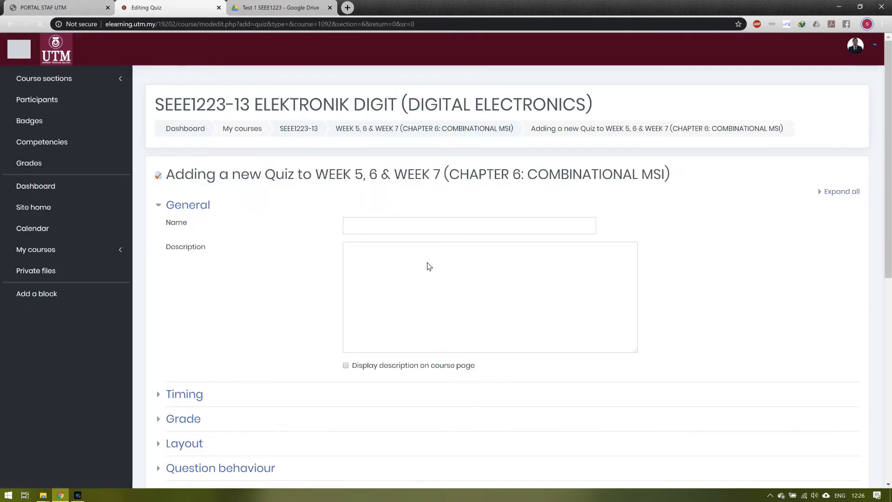
Step: Enter 'TEST 1 2019/2020-2' as the quiz name and 'This is example for Test 1 using E-Learning' as description
{"action": "left_click", "coordinate": [421, 231]}
{"action": "type", "text": "T"}
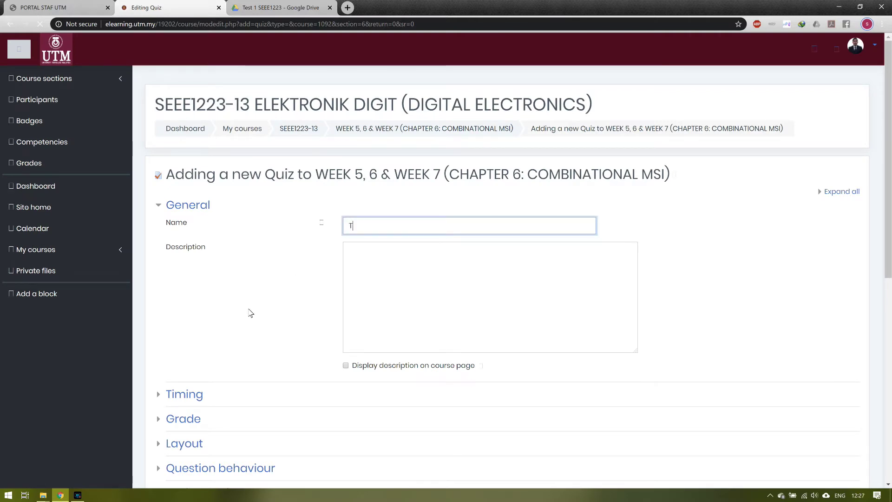
{"action": "type", "text": "EST 1 2019"}
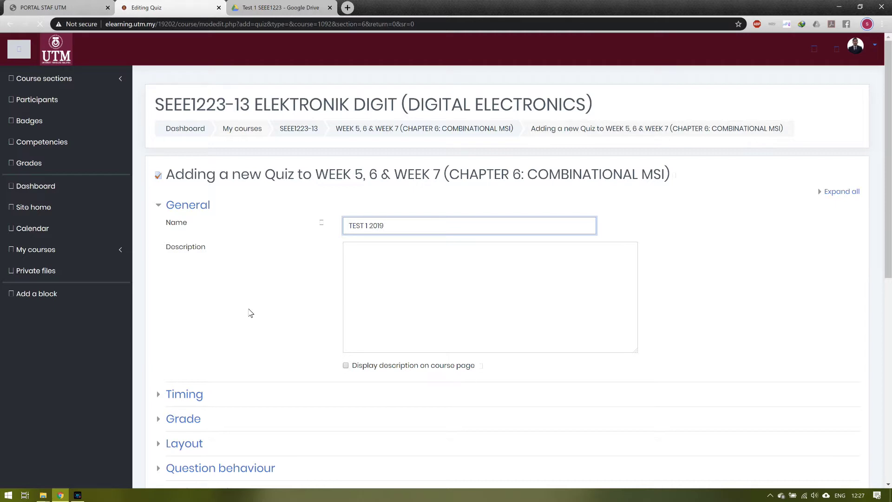
{"action": "type", "text": "/2020-2"}
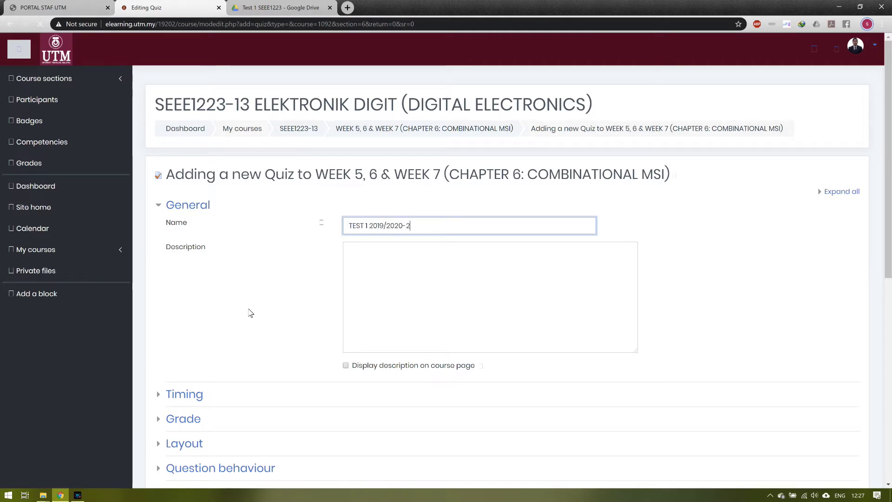
{"action": "left_click", "coordinate": [393, 263]}
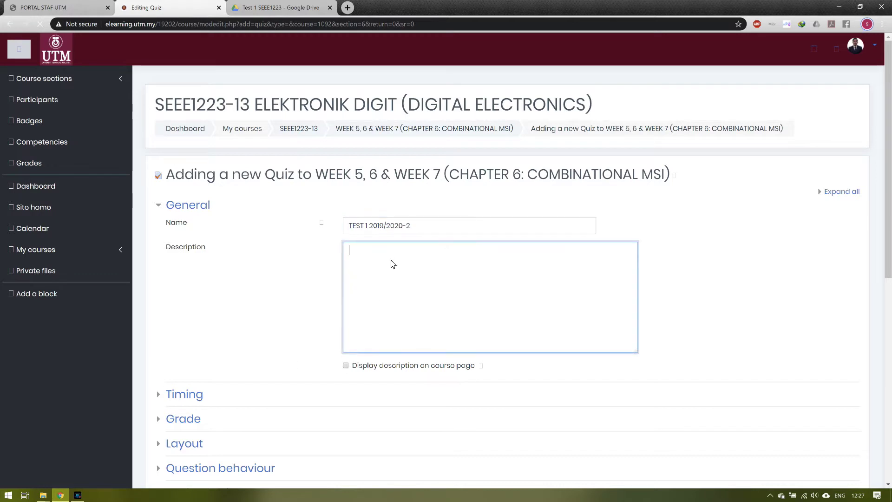
{"action": "type", "text": "This is example "}
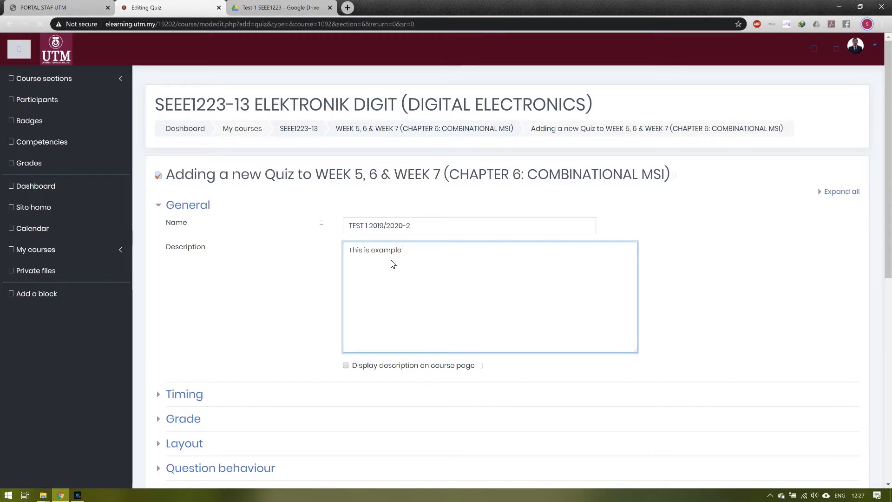
{"action": "type", "text": "for Test 1 using E-Learning"}
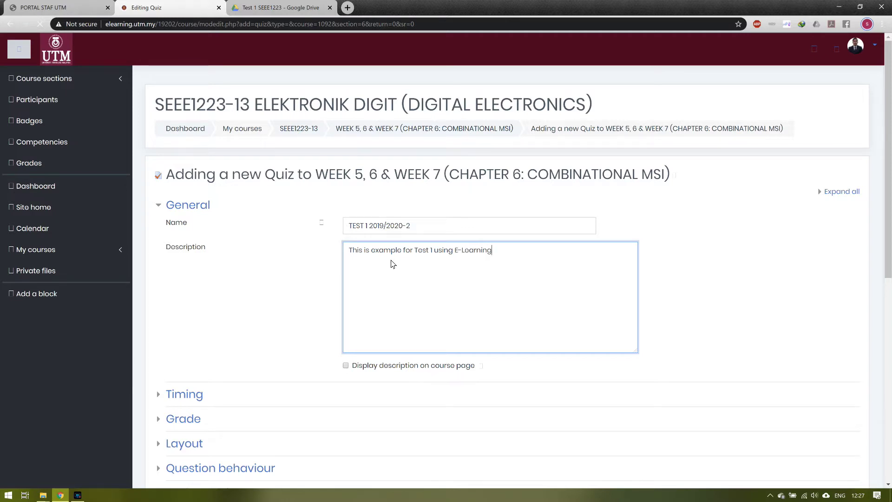
{"action": "scroll", "coordinate": [372, 261], "scroll_direction": "down", "scroll_amount": 6}
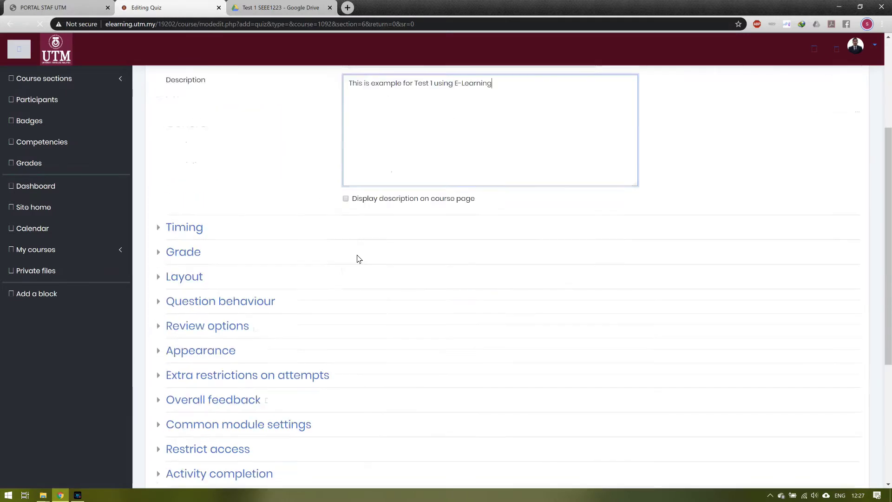
Step: Enable the quiz open and close dates, with closing day set to 29
{"action": "left_click", "coordinate": [182, 116]}
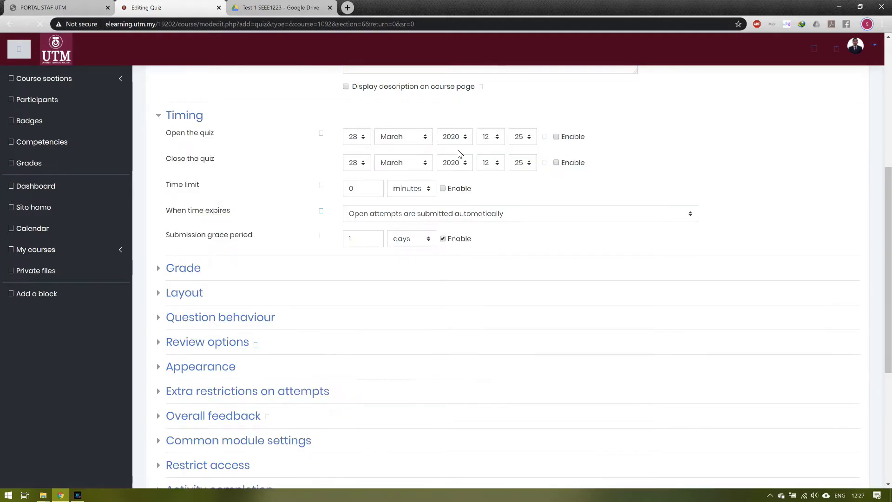
{"action": "left_click", "coordinate": [556, 136]}
{"action": "left_click", "coordinate": [556, 163]}
{"action": "left_click", "coordinate": [355, 162]}
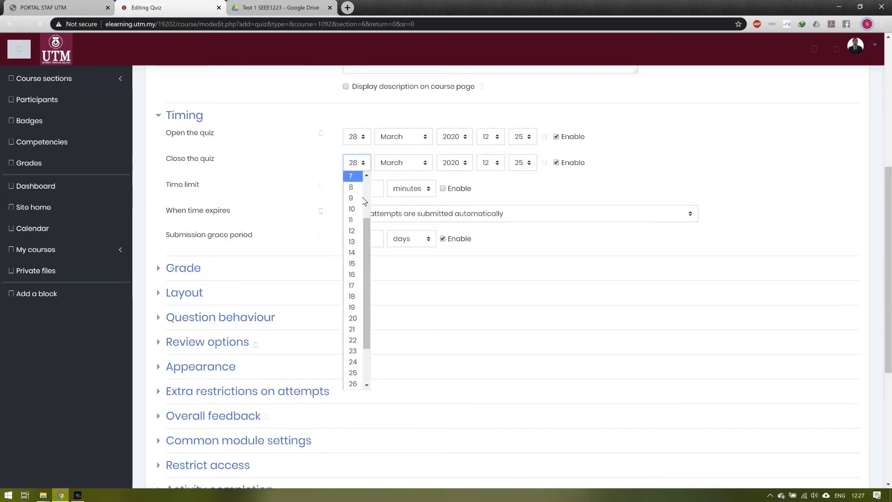
{"action": "left_click", "coordinate": [352, 362]}
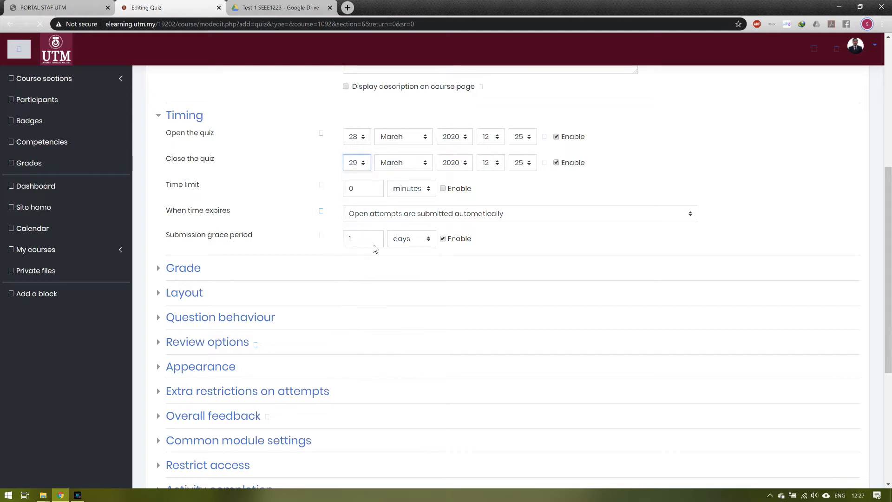
Step: Set a 2-hour time limit and save the quiz
{"action": "left_click", "coordinate": [421, 192]}
{"action": "left_click", "coordinate": [402, 224]}
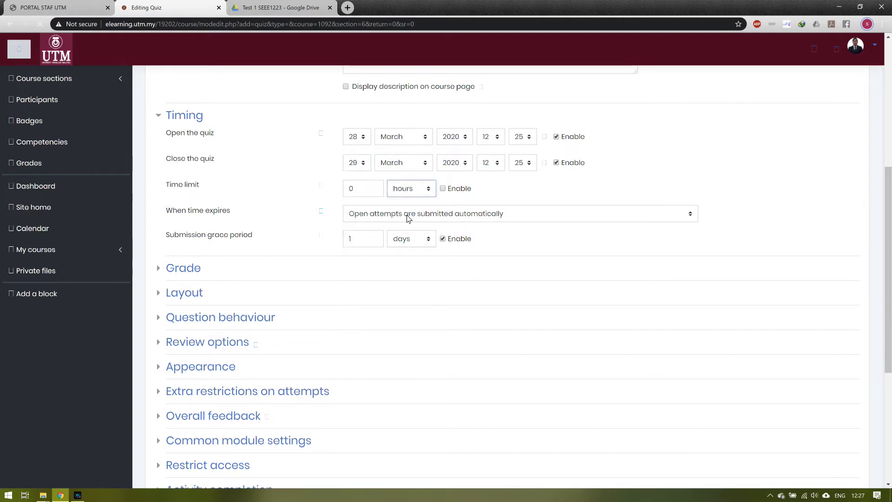
{"action": "left_click", "coordinate": [365, 193]}
{"action": "type", "text": "2"}
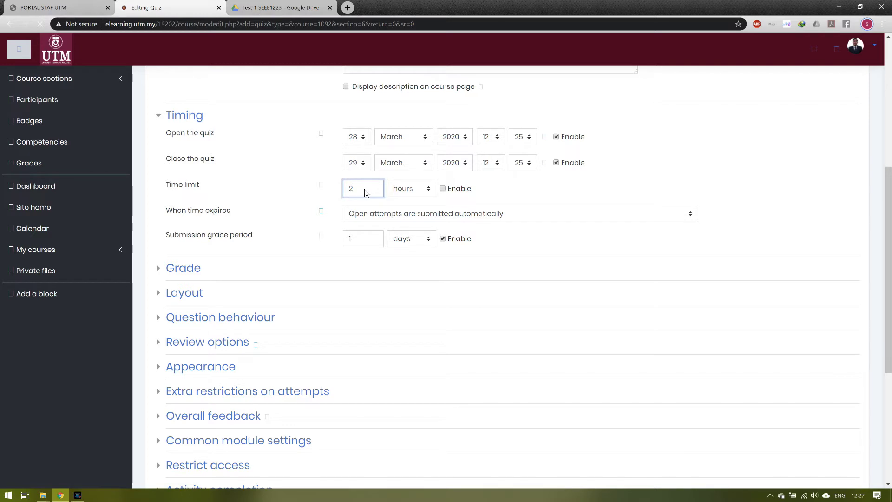
{"action": "left_click", "coordinate": [291, 232]}
{"action": "scroll", "coordinate": [281, 254], "scroll_direction": "down", "scroll_amount": 1}
{"action": "scroll", "coordinate": [281, 256], "scroll_direction": "down", "scroll_amount": 5}
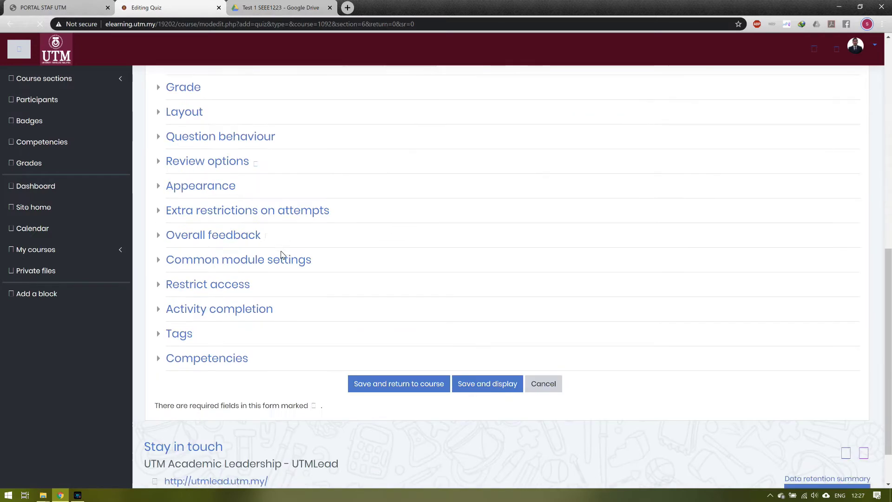
{"action": "left_click", "coordinate": [484, 329]}
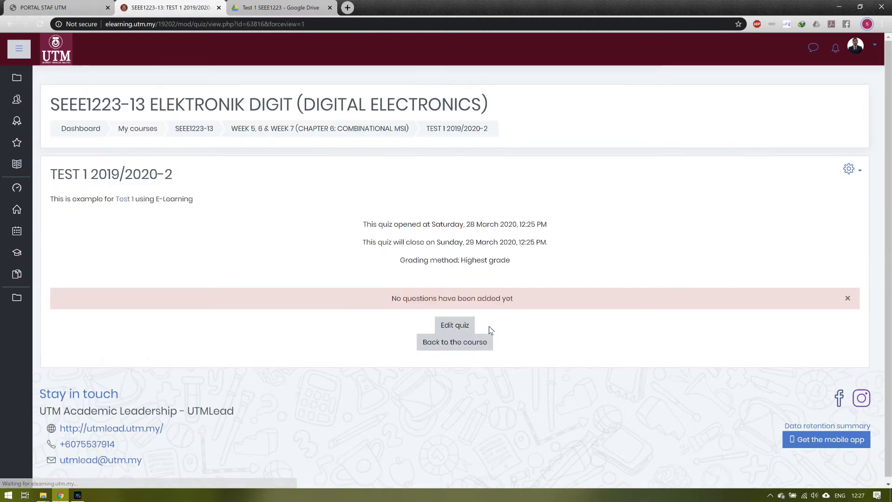
Step: Go to the question bank from the quiz administration menu
{"action": "left_click", "coordinate": [849, 170]}
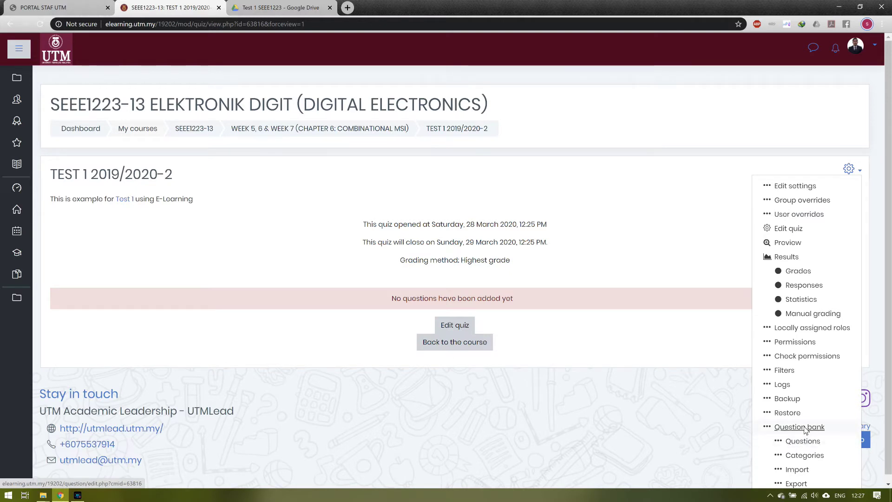
{"action": "left_click", "coordinate": [805, 428]}
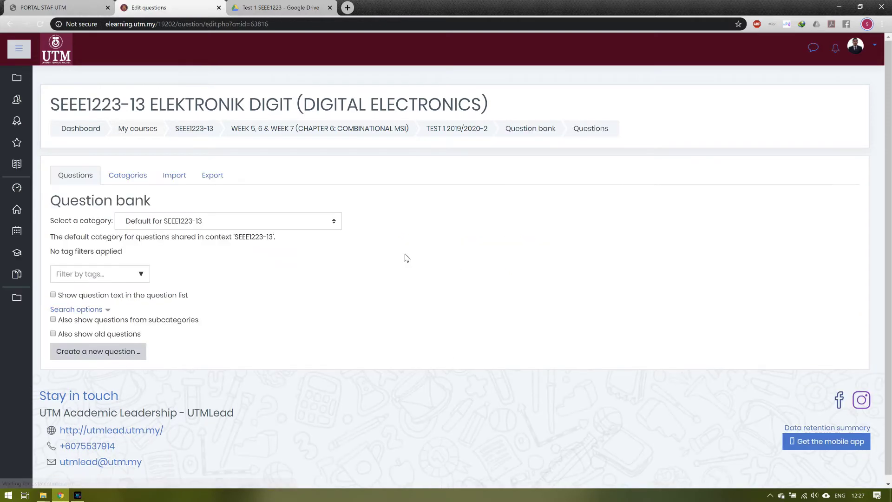
Step: Add category 'TEST 1 2019/2020-2' under Default for SEEE1223-13 and open its question list
{"action": "left_click", "coordinate": [130, 179]}
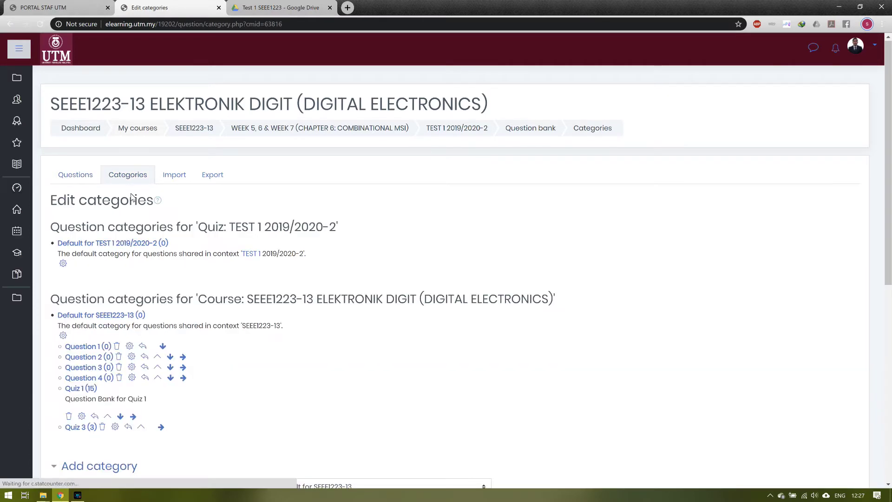
{"action": "scroll", "coordinate": [132, 197], "scroll_direction": "down", "scroll_amount": 8}
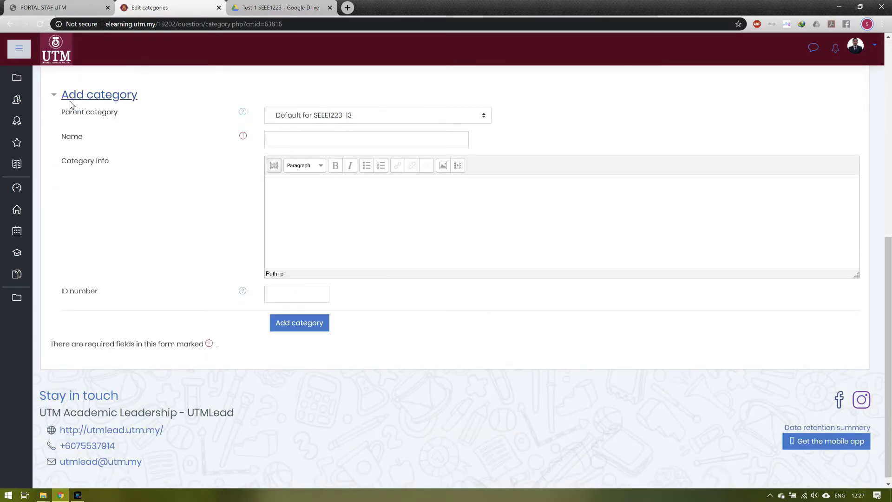
{"action": "left_click", "coordinate": [307, 144]}
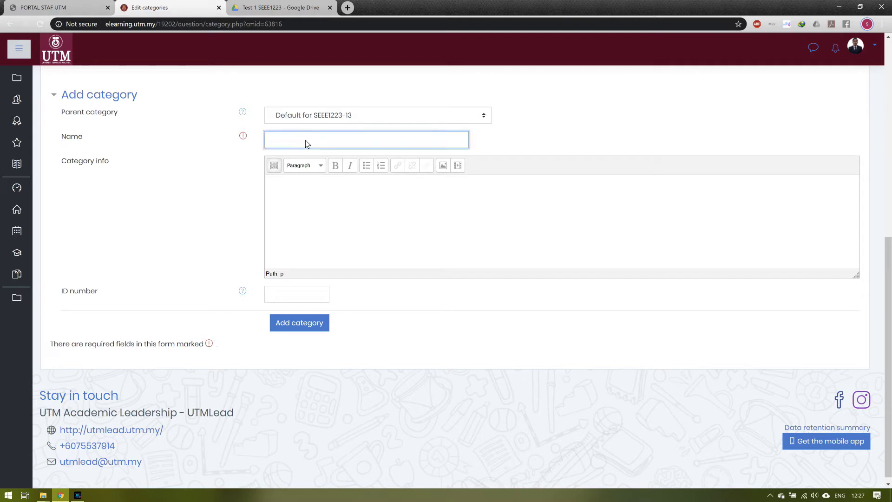
{"action": "type", "text": "TE"}
{"action": "left_click", "coordinate": [314, 327]}
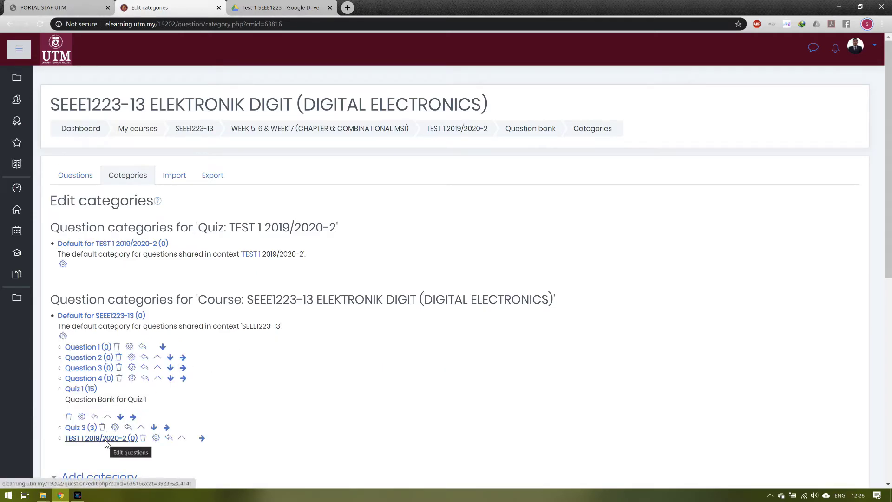
{"action": "left_click", "coordinate": [105, 441]}
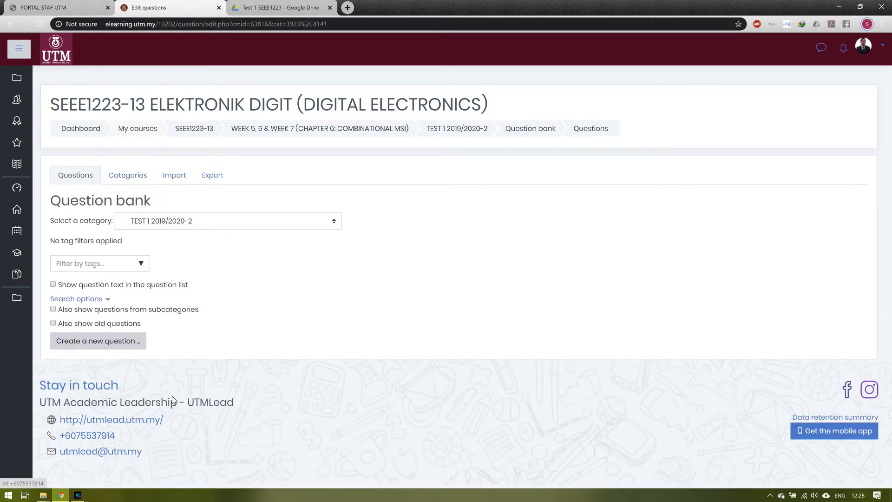
Step: Create a new Essay question in the TEST 1 2019/2020-2 category
{"action": "left_click", "coordinate": [131, 340]}
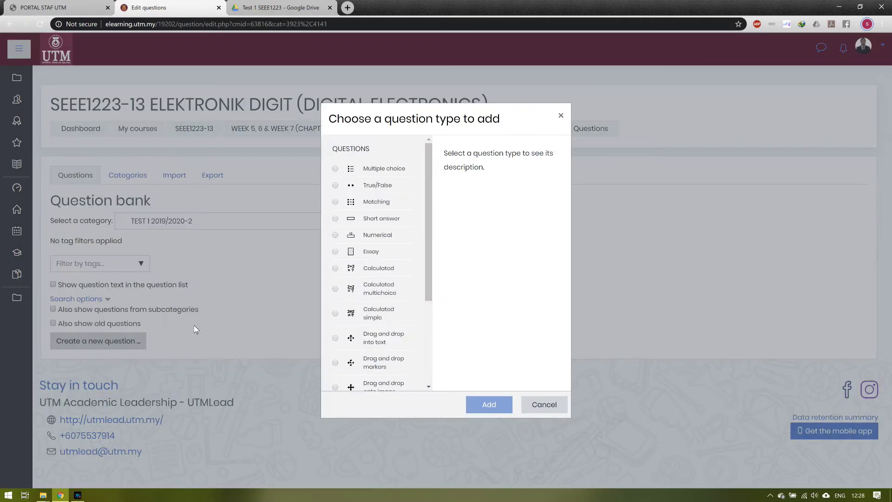
{"action": "left_click", "coordinate": [335, 252]}
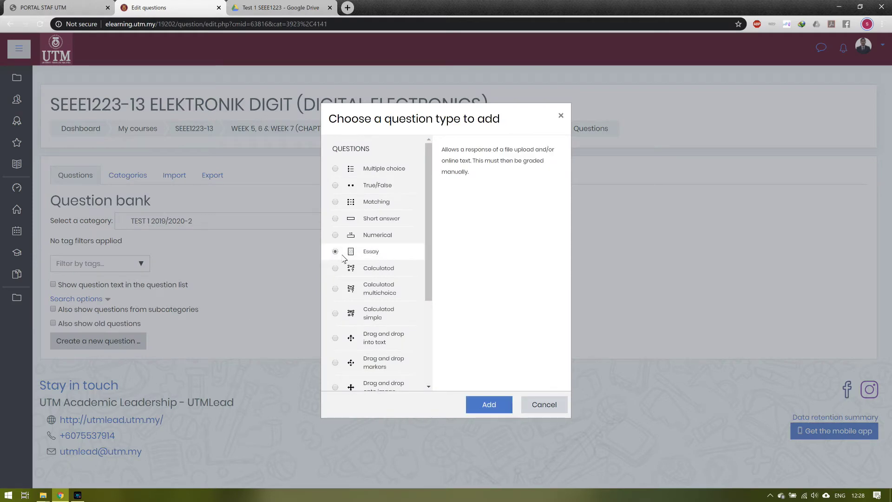
{"action": "left_click", "coordinate": [476, 403]}
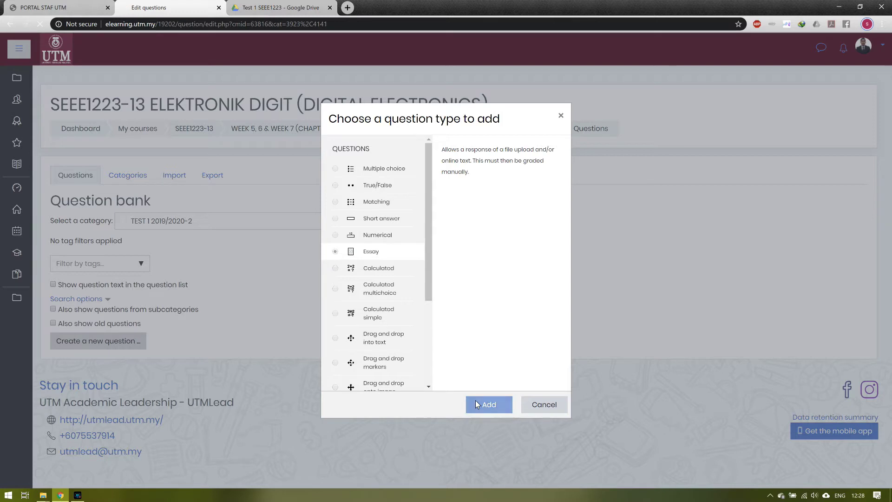
{"action": "left_click", "coordinate": [410, 255]}
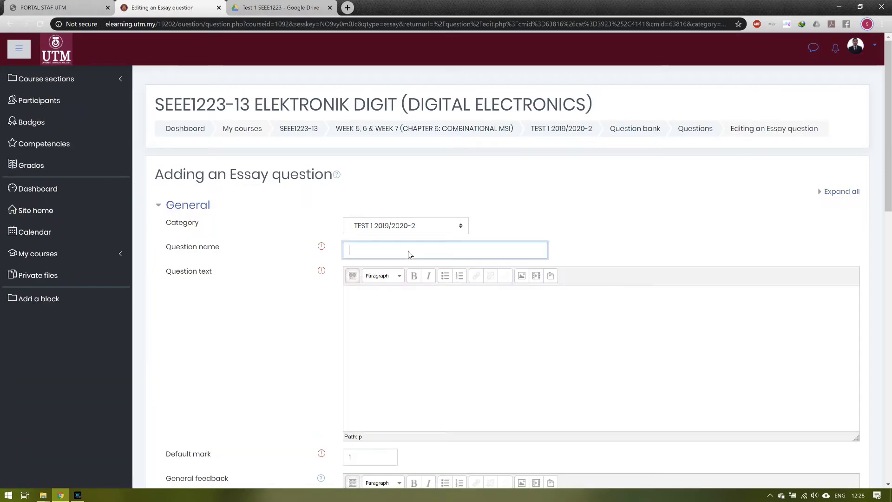
Step: Name the question 'PART 1' and write 'This example shows how to create question by attaching PDF file in google drive.'
{"action": "type", "text": "part"}
{"action": "key", "text": "BackSpace"}
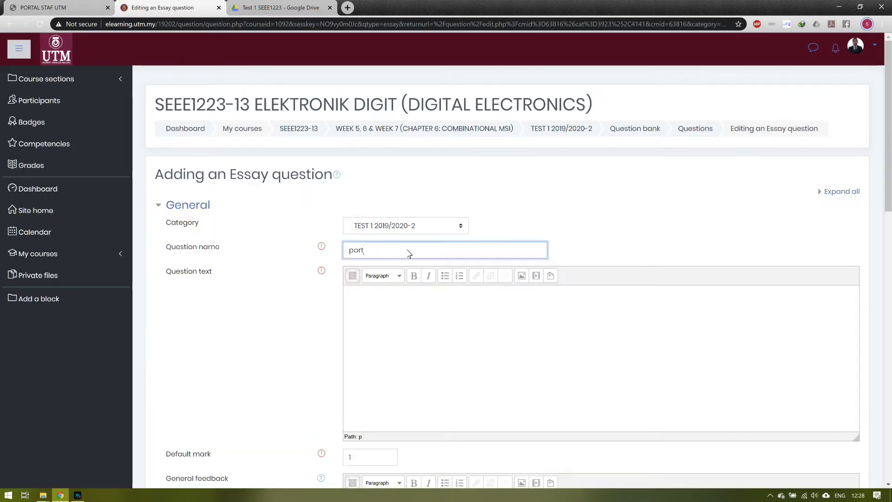
{"action": "key", "text": "BackSpace"}
{"action": "key", "text": "BackSpace"}
{"action": "type", "text": "PART 1"}
{"action": "left_click", "coordinate": [416, 305]}
{"action": "type", "text": "This example shows "}
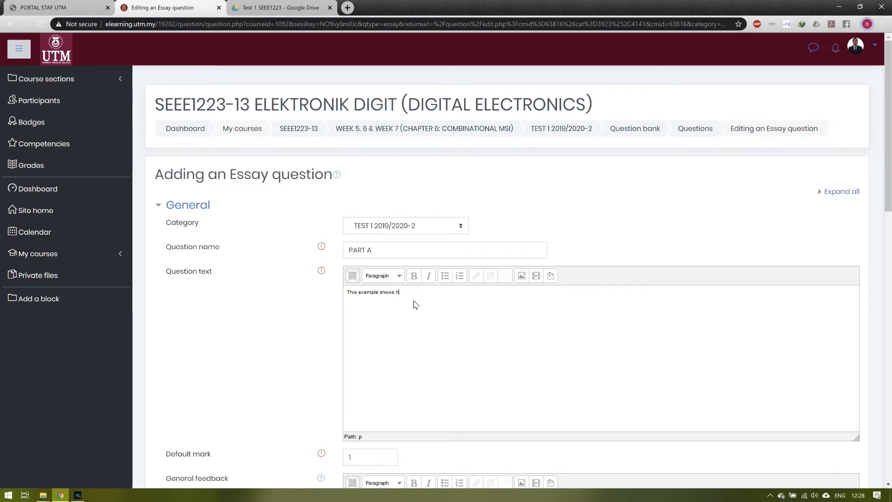
{"action": "type", "text": "how to create que"}
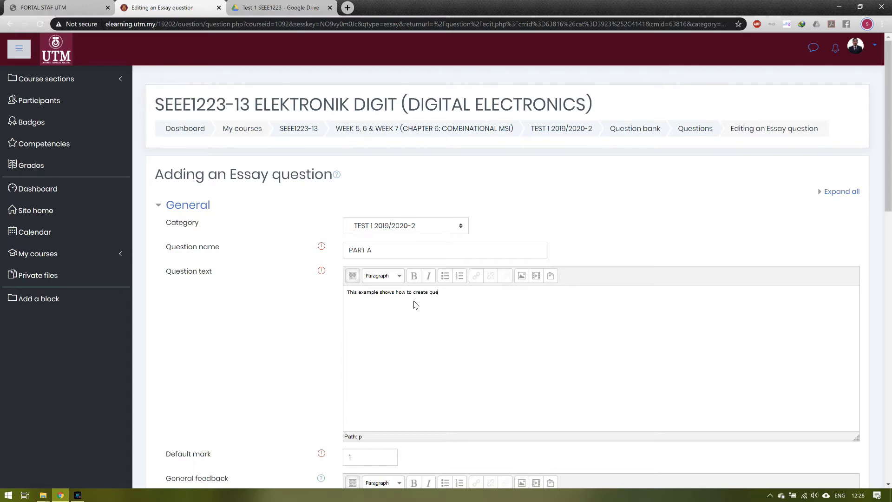
{"action": "type", "text": "stion by attaching PDF fil"}
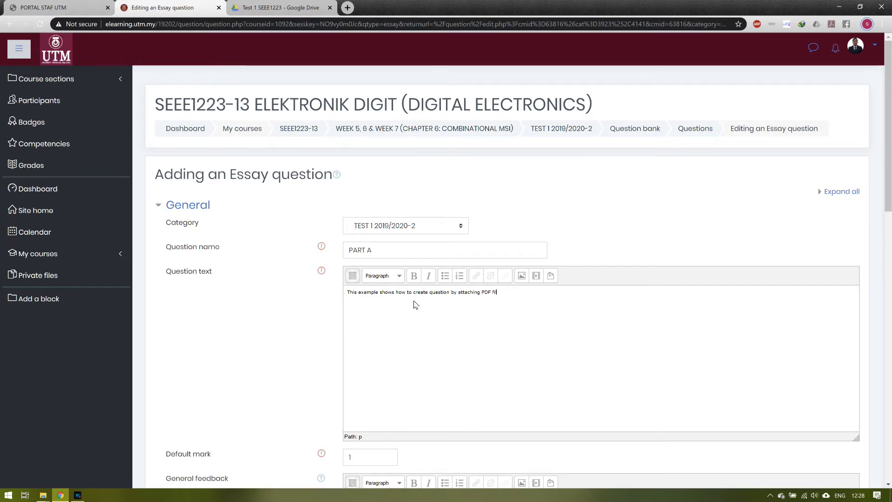
{"action": "type", "text": "e in google drive."}
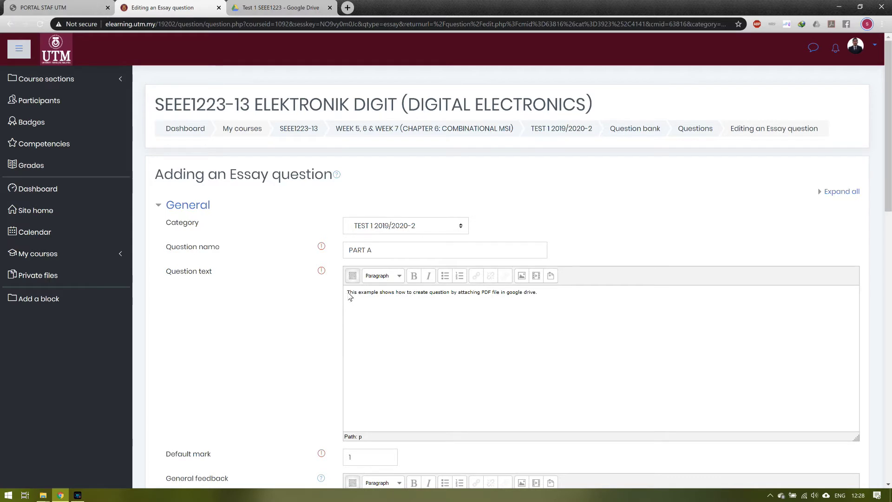
Step: Complete the name as 'PART A (SET 1)' and add 'This is SET 1. Please click below link to answer the question'
{"action": "left_click", "coordinate": [381, 251]}
{"action": "type", "text": "("}
{"action": "key", "text": "Left"}
{"action": "type", "text": "("}
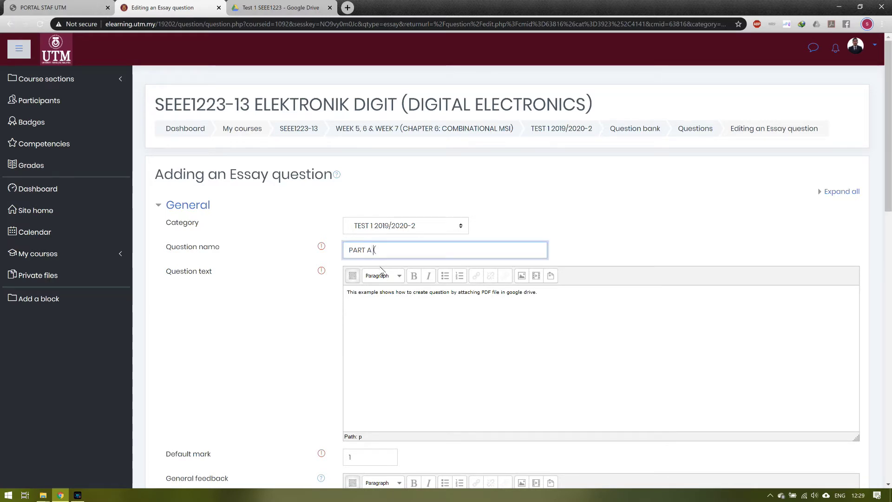
{"action": "type", "text": "SET"}
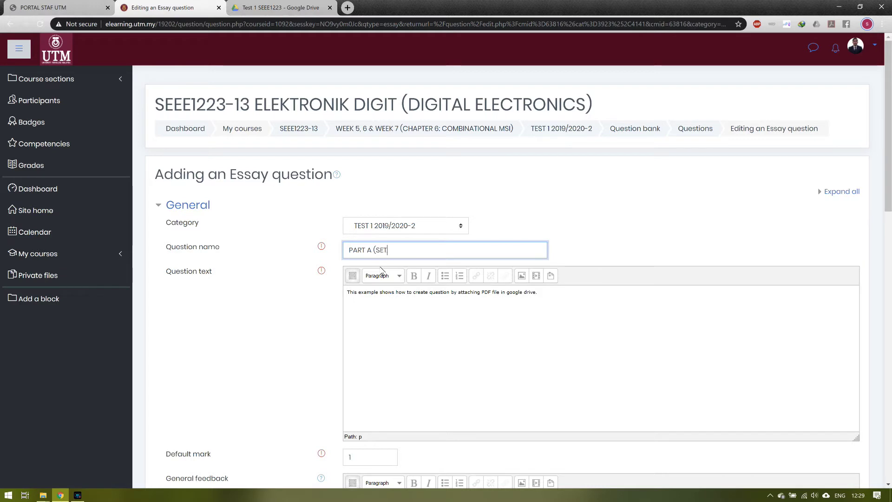
{"action": "type", "text": " 1)"}
{"action": "left_click", "coordinate": [551, 299]}
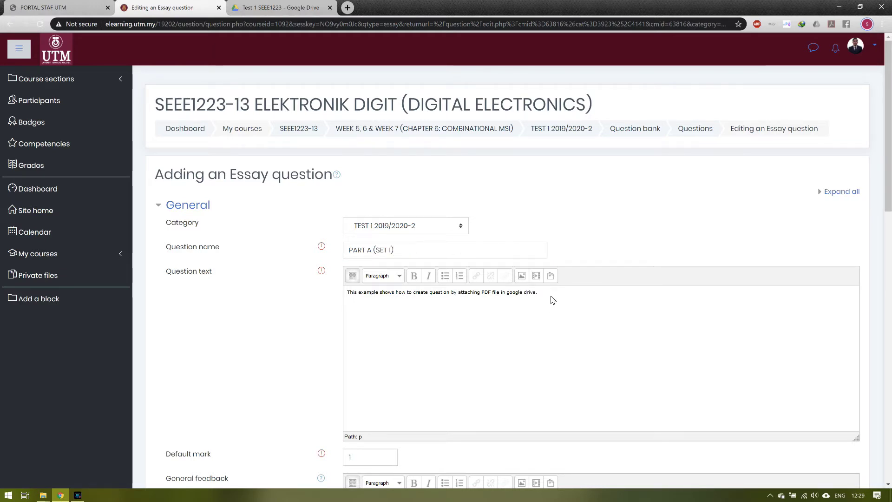
{"action": "type", "text": "This is SET 1. "}
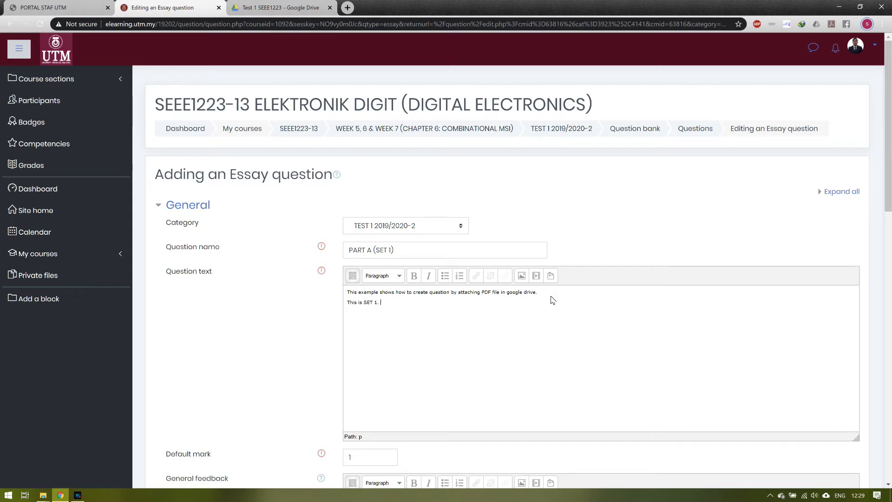
{"action": "type", "text": "Please cli"}
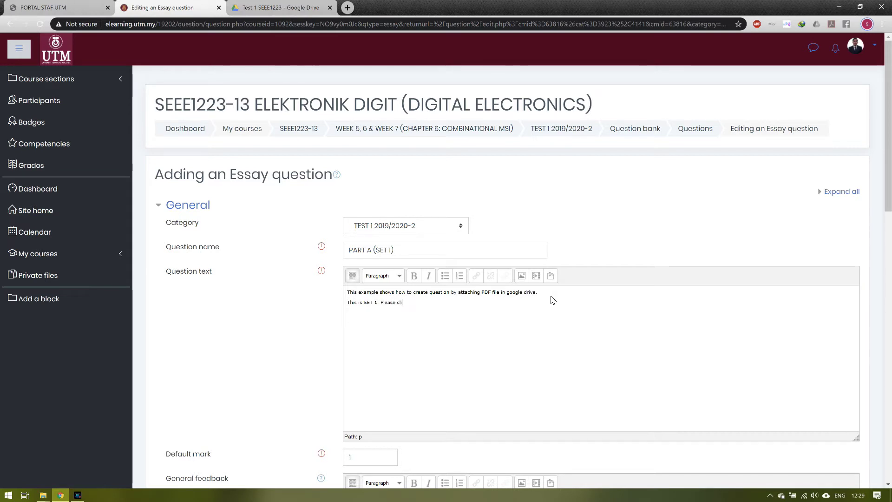
{"action": "type", "text": "ck below link to answer the"}
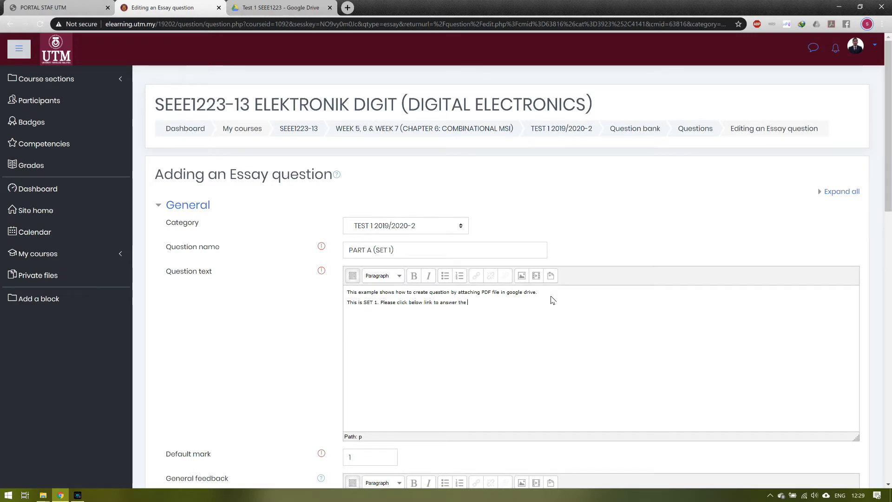
{"action": "type", "text": " question:"}
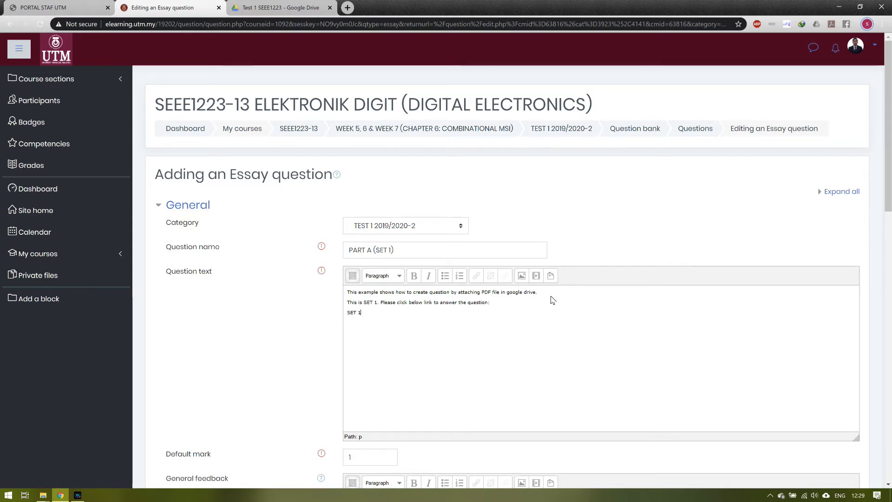
Step: Copy the Google Drive shareable link for Part A (Set 1).pdf
{"action": "left_click", "coordinate": [281, 8]}
{"action": "right_click", "coordinate": [185, 215]}
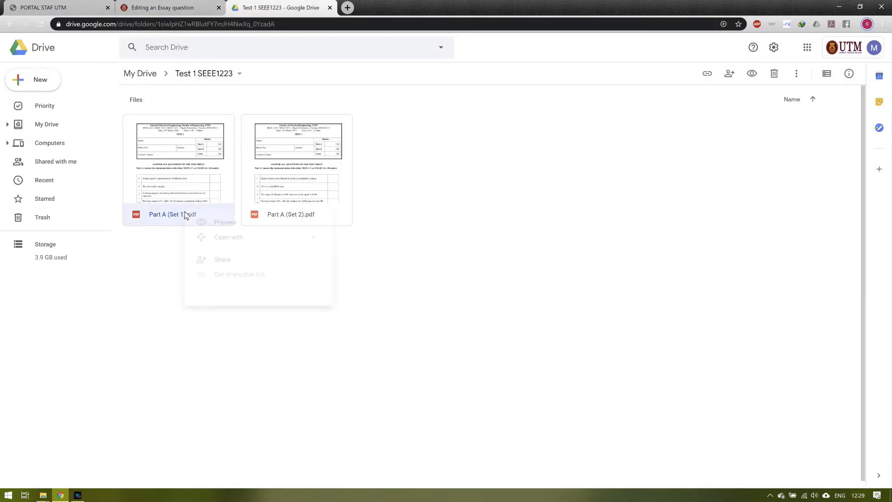
{"action": "left_click", "coordinate": [218, 278]}
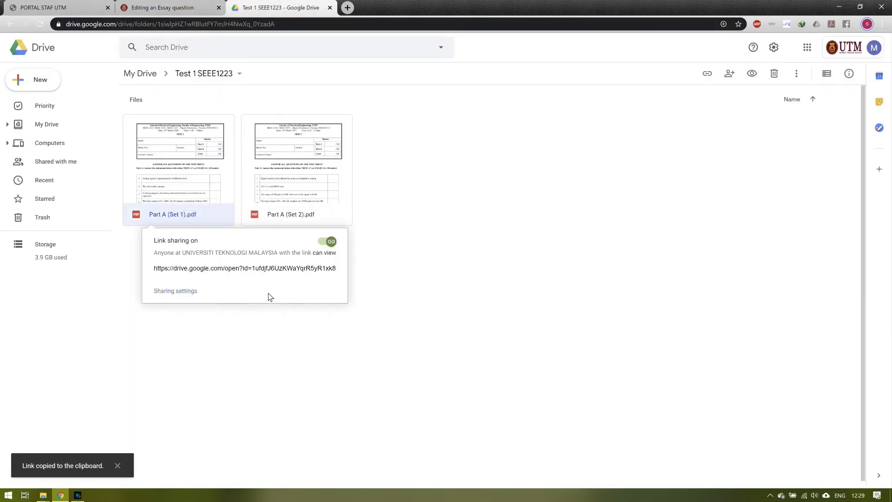
Step: Link the 'SET 1' text to the copied Drive URL, opening in a new window
{"action": "left_click", "coordinate": [176, 6]}
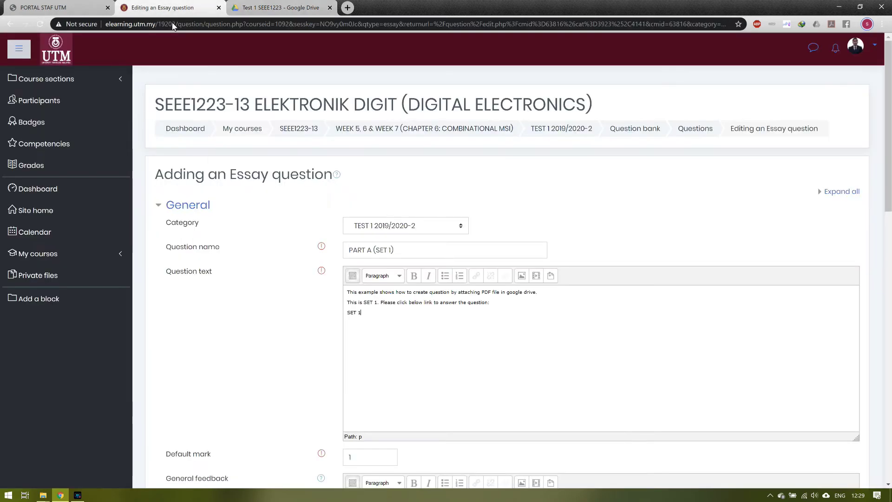
{"action": "left_click_drag", "start_coordinate": [366, 320], "coordinate": [347, 314]}
{"action": "left_click", "coordinate": [477, 279]}
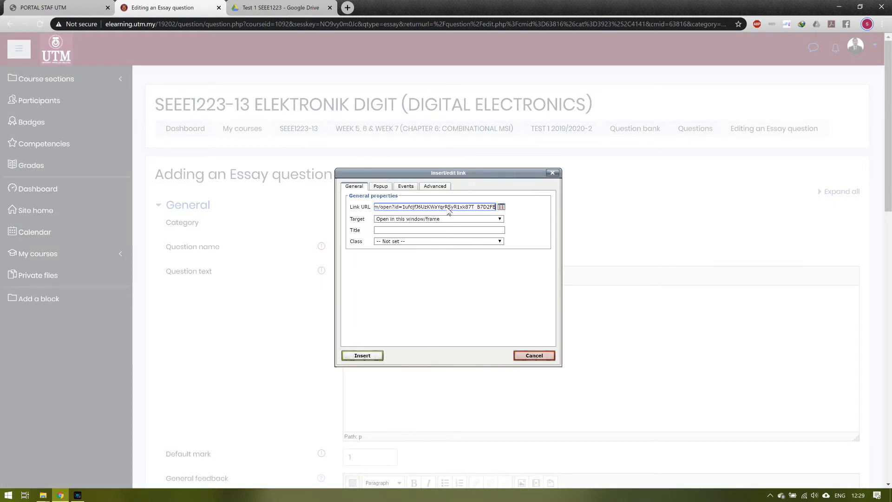
{"action": "left_click", "coordinate": [458, 219]}
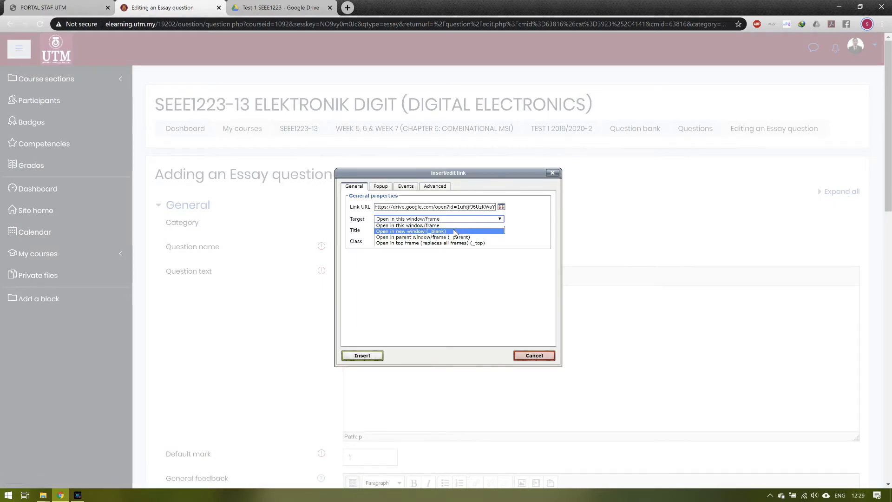
{"action": "left_click", "coordinate": [457, 230]}
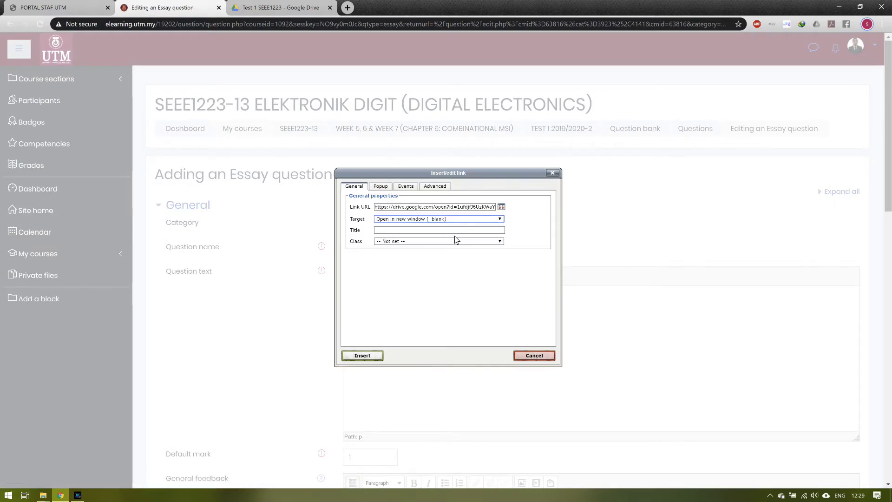
{"action": "left_click", "coordinate": [362, 356]}
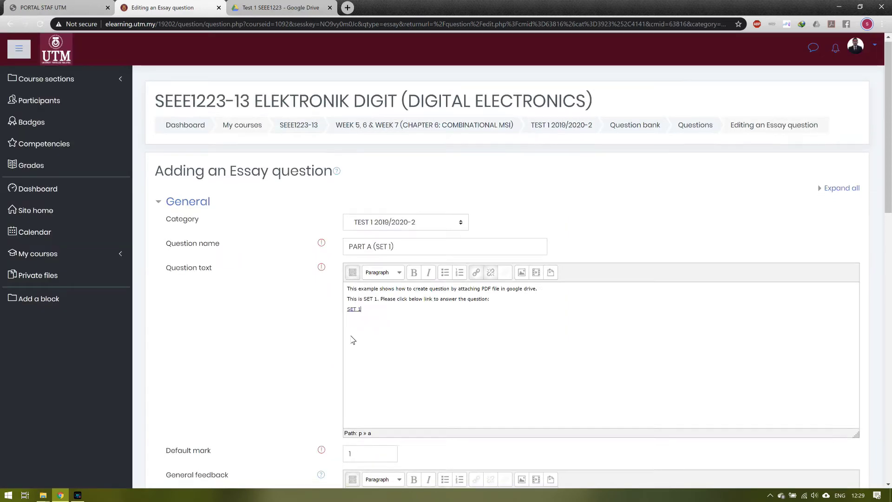
Step: Set plain-text responses, optional text, unlimited attachments with one required, and all file types accepted
{"action": "scroll", "coordinate": [334, 332], "scroll_direction": "down", "scroll_amount": 2}
{"action": "scroll", "coordinate": [325, 325], "scroll_direction": "down", "scroll_amount": 8}
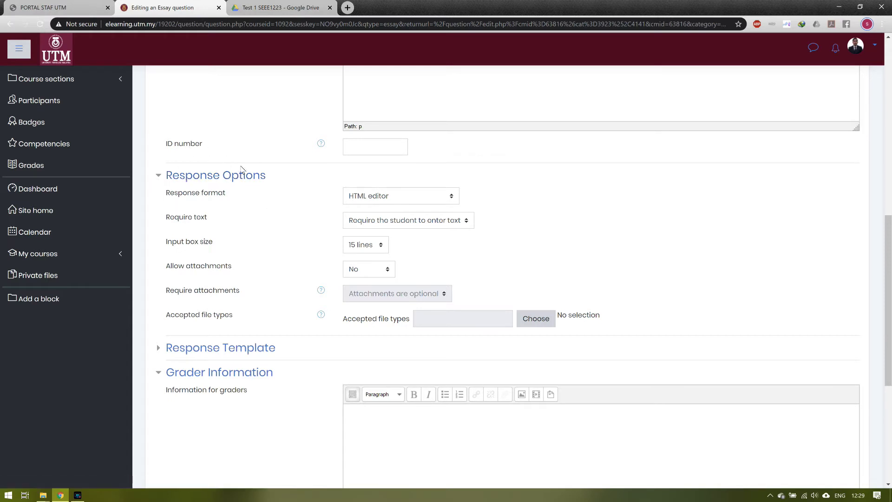
{"action": "left_click", "coordinate": [413, 201]}
{"action": "left_click", "coordinate": [408, 231]}
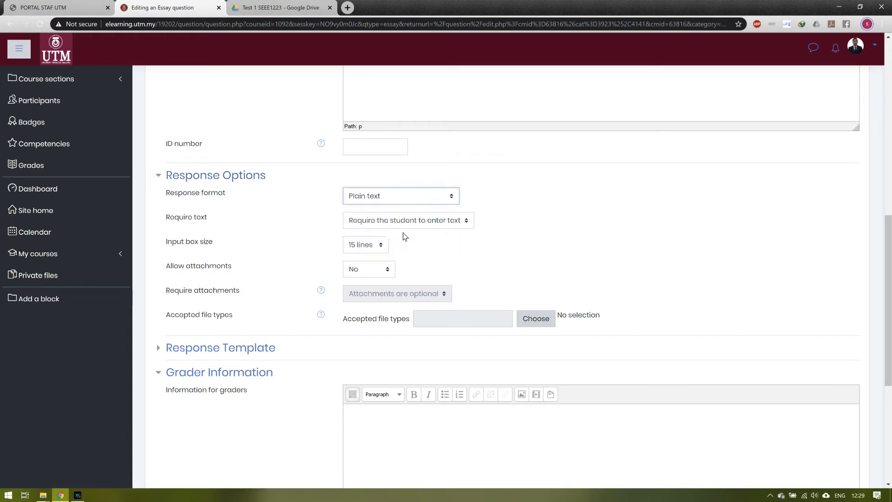
{"action": "left_click", "coordinate": [412, 224]}
{"action": "left_click", "coordinate": [374, 245]}
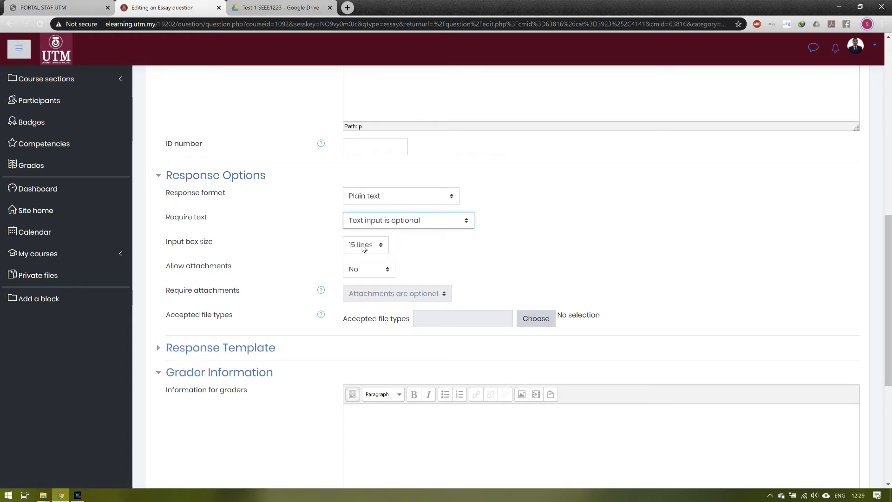
{"action": "left_click", "coordinate": [364, 275]}
{"action": "left_click", "coordinate": [386, 325]}
{"action": "left_click", "coordinate": [386, 297]}
{"action": "left_click", "coordinate": [383, 319]}
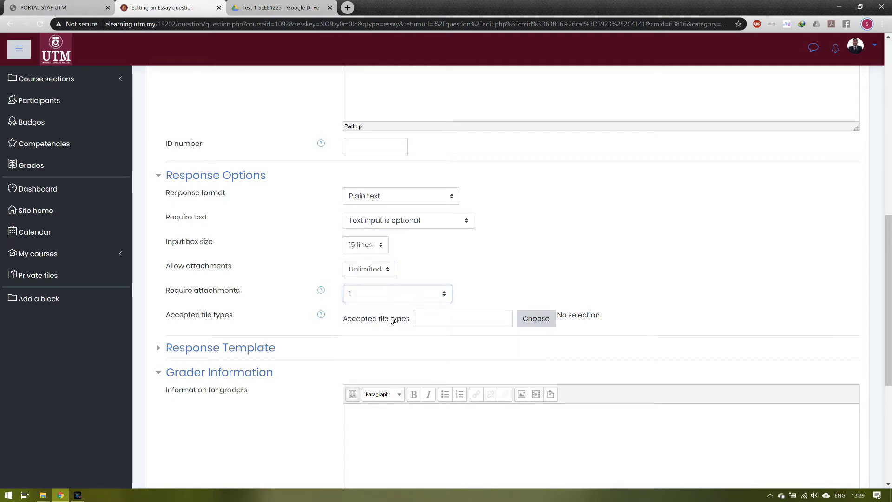
{"action": "left_click", "coordinate": [531, 325]}
{"action": "left_click", "coordinate": [262, 89]}
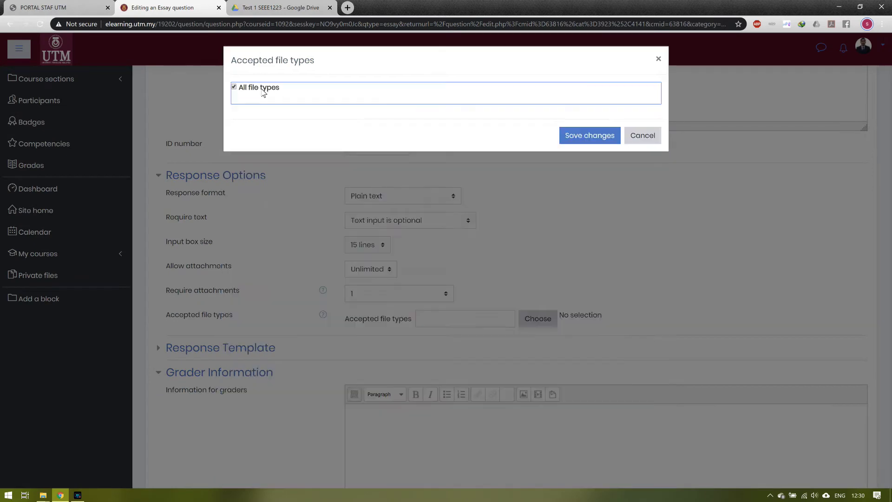
{"action": "left_click", "coordinate": [576, 136]}
Step: Tag the question 'PART A' and save PART A (SET 1)
{"action": "scroll", "coordinate": [521, 219], "scroll_direction": "down", "scroll_amount": 5}
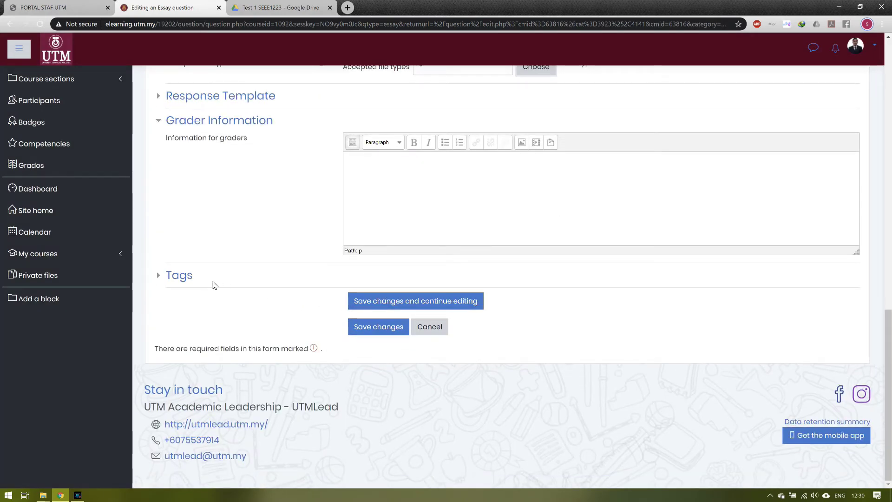
{"action": "left_click", "coordinate": [178, 275]}
{"action": "left_click", "coordinate": [399, 317]}
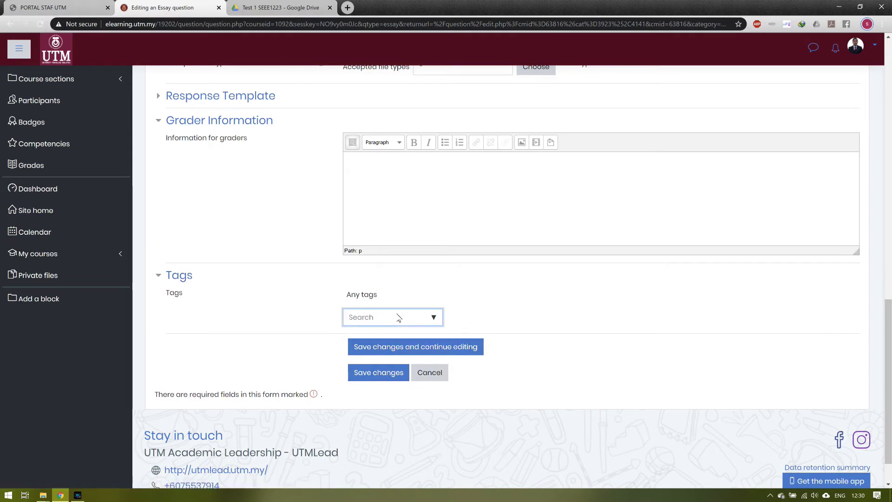
{"action": "type", "text": "PART"}
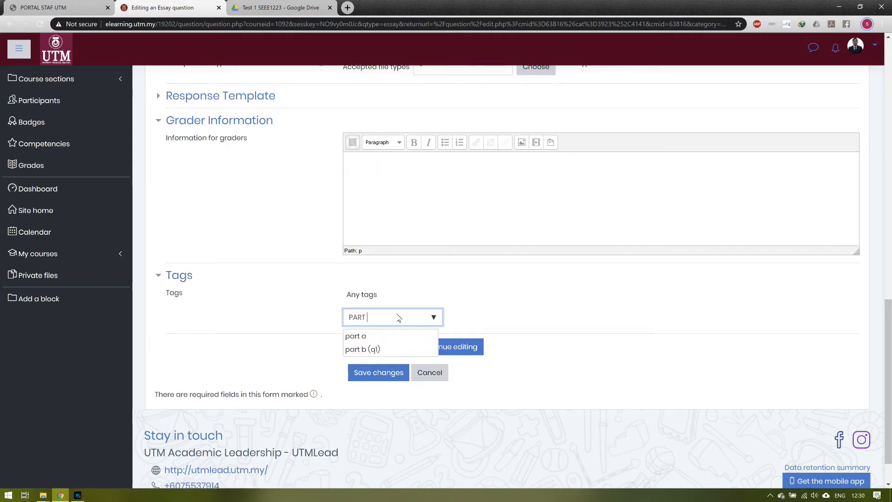
{"action": "type", "text": "A"}
{"action": "key", "text": "Return"}
{"action": "left_click", "coordinate": [378, 378]}
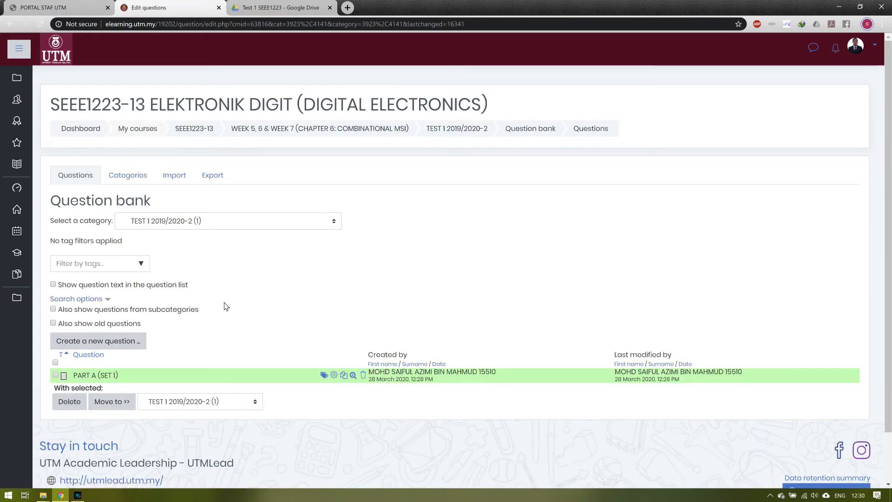
Step: Create another Essay question in the category
{"action": "left_click", "coordinate": [113, 344]}
{"action": "left_click", "coordinate": [336, 252]}
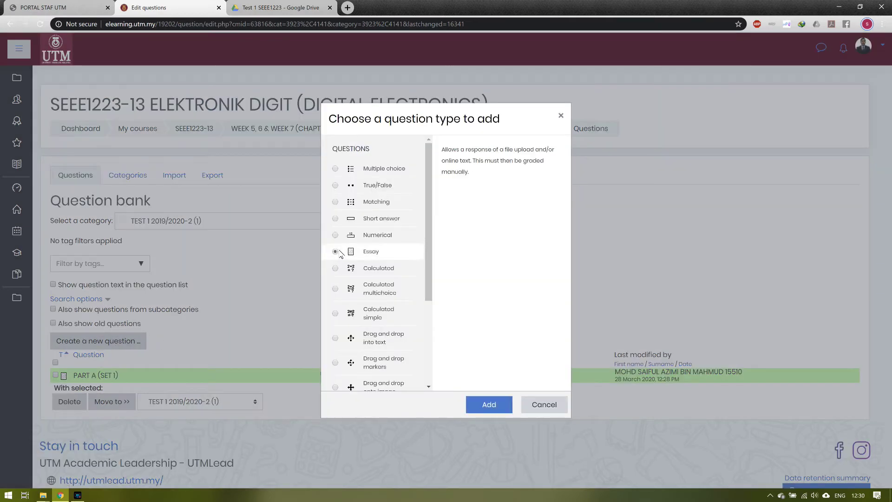
{"action": "left_click", "coordinate": [488, 405]}
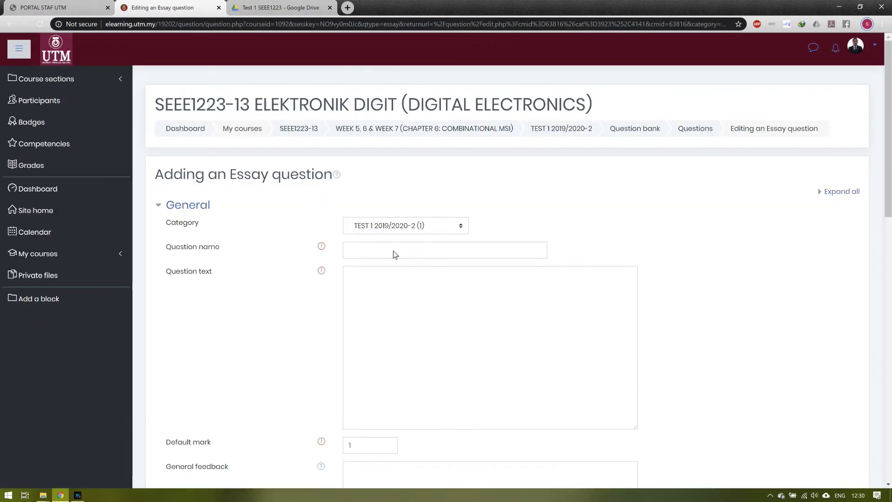
Step: Name it 'PART A (SET 2)' with text 'This is SET 2.' and select the SET 2 line
{"action": "left_click", "coordinate": [394, 252]}
{"action": "type", "text": "PART A (SET 2"}
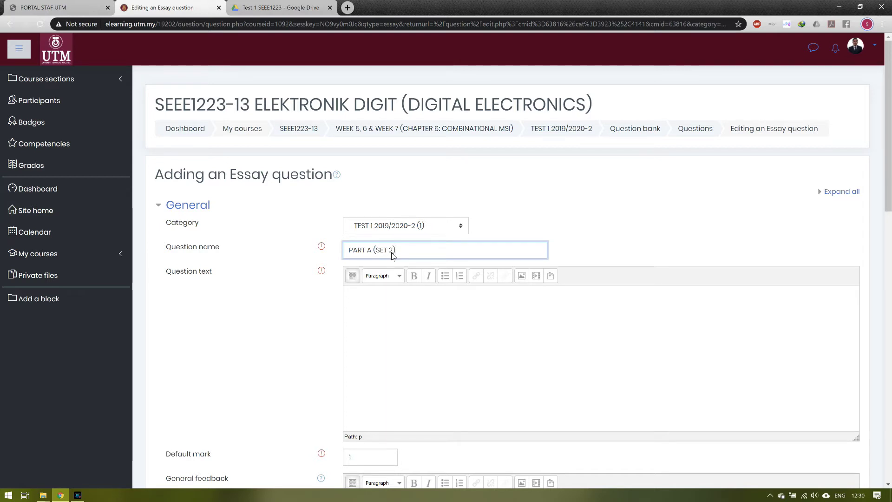
{"action": "left_click", "coordinate": [394, 293]}
{"action": "type", "text": "This is"}
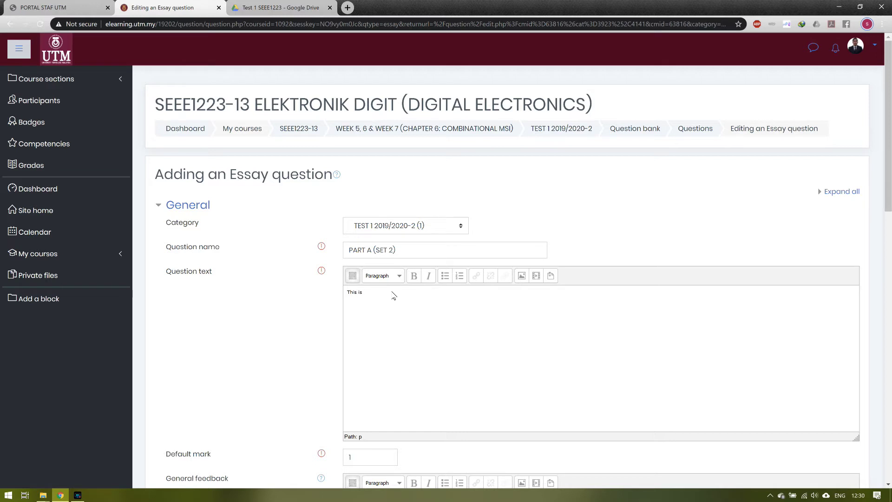
{"action": "type", "text": " SET 2."}
{"action": "key", "text": "Return"}
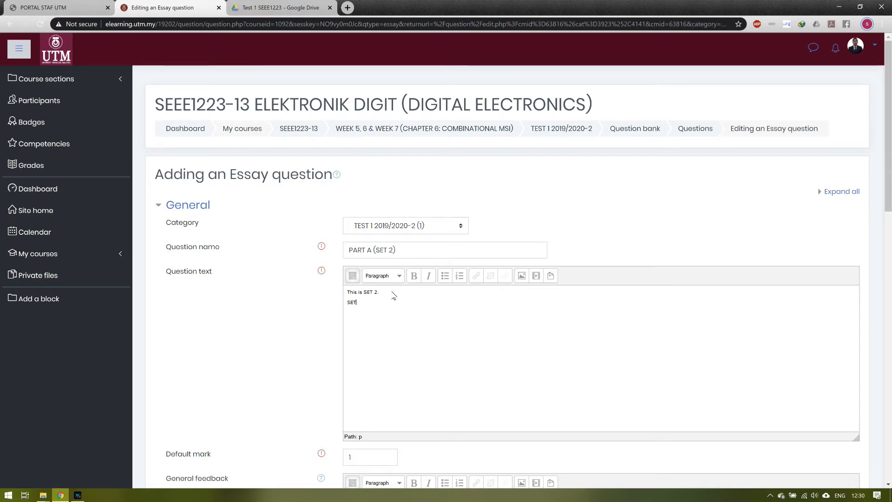
{"action": "left_click_drag", "start_coordinate": [365, 305], "coordinate": [346, 303]}
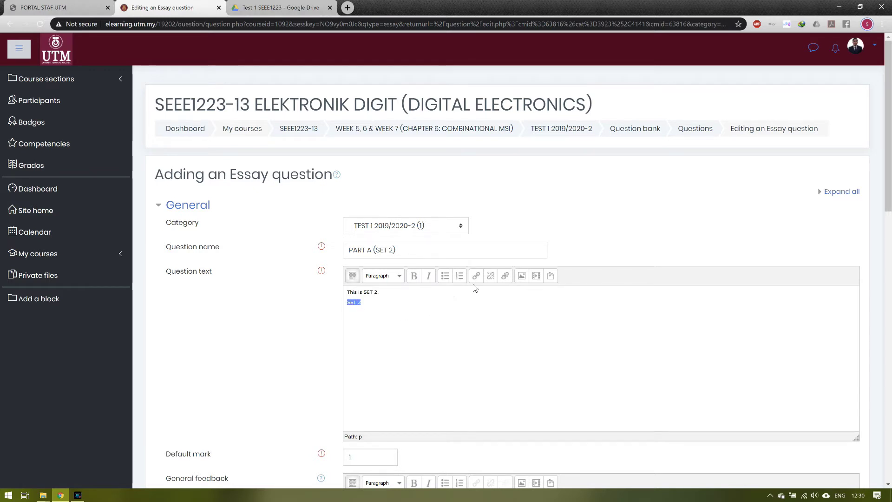
Step: Copy the Google Drive shareable link for Part A (Set 2).pdf
{"action": "left_click", "coordinate": [303, 9]}
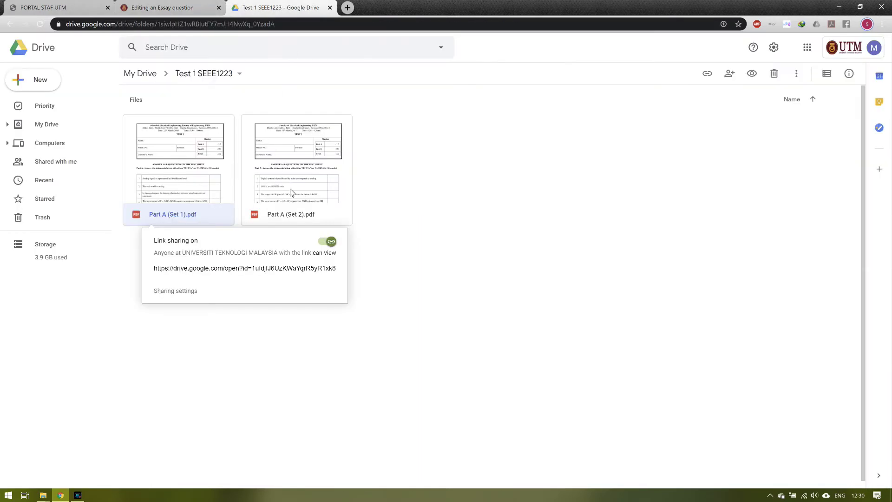
{"action": "left_click", "coordinate": [291, 192]}
{"action": "right_click", "coordinate": [291, 193]}
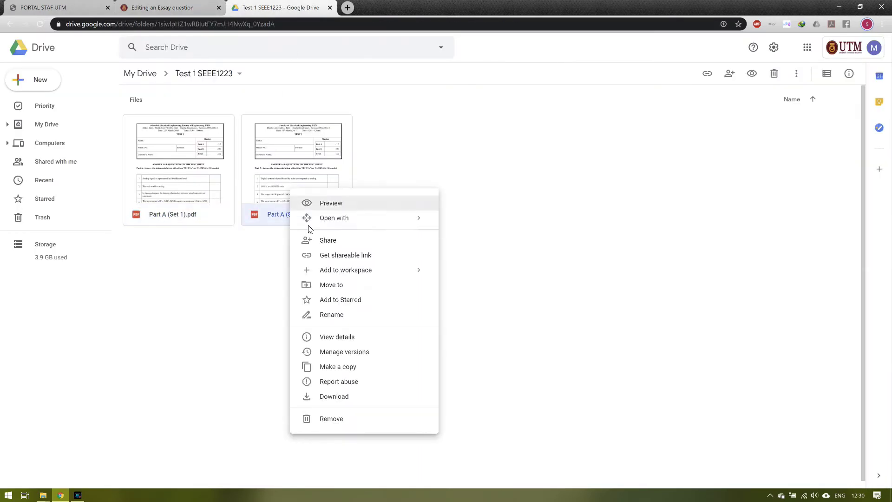
{"action": "left_click", "coordinate": [336, 256]}
Step: Link the question's SET 2 text to the copied Drive URL, opening in a new window
{"action": "left_click", "coordinate": [162, 8]}
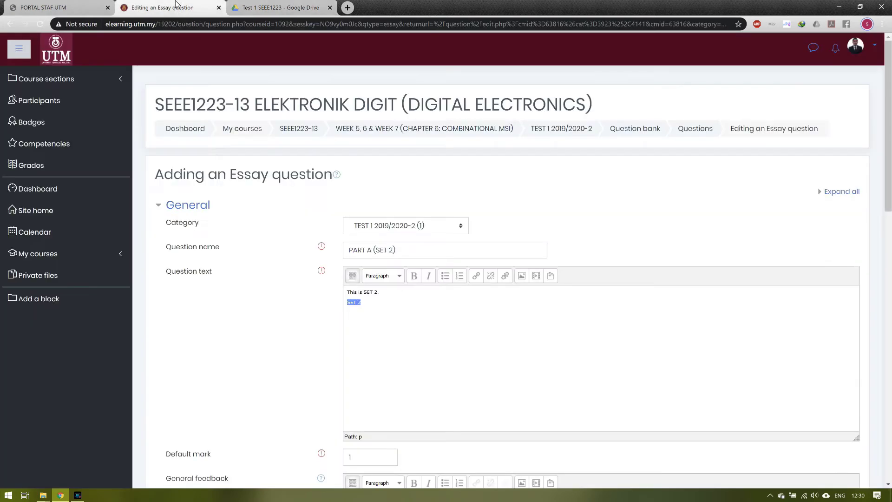
{"action": "left_click", "coordinate": [476, 275]}
{"action": "key", "text": "ctrl+v"}
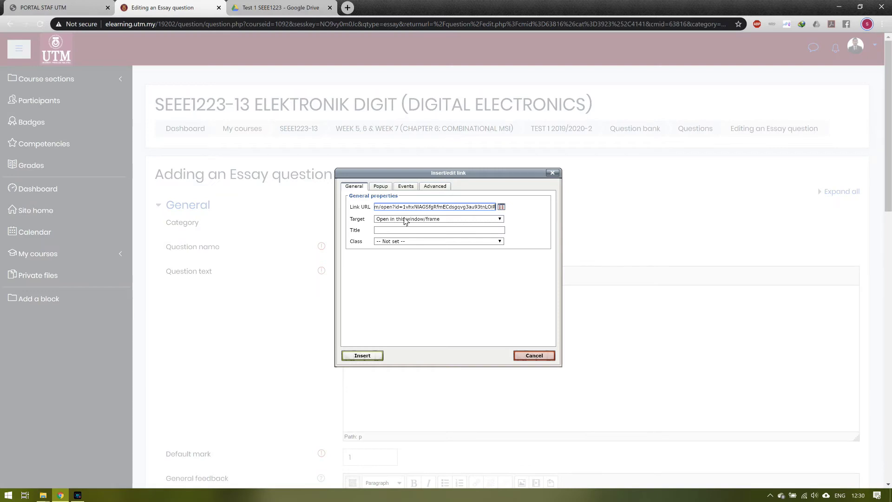
{"action": "left_click", "coordinate": [426, 223]}
{"action": "left_click", "coordinate": [428, 237]}
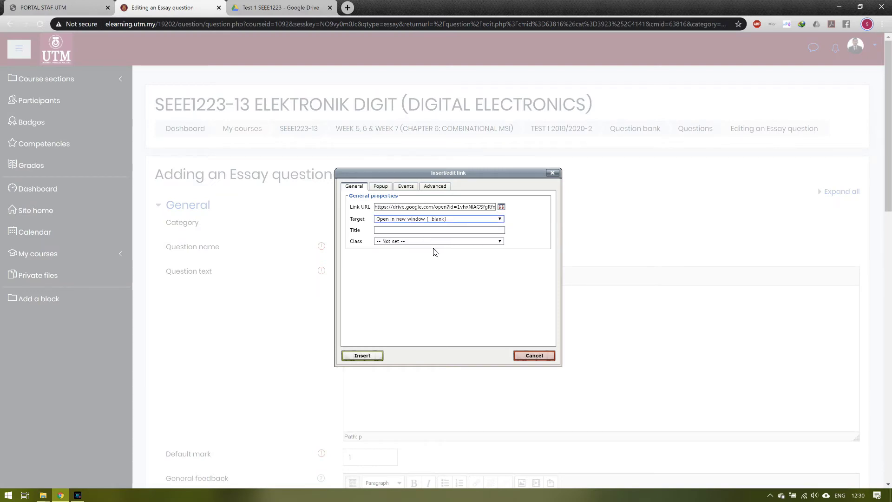
{"action": "left_click", "coordinate": [376, 359]}
{"action": "scroll", "coordinate": [294, 360], "scroll_direction": "down", "scroll_amount": 12}
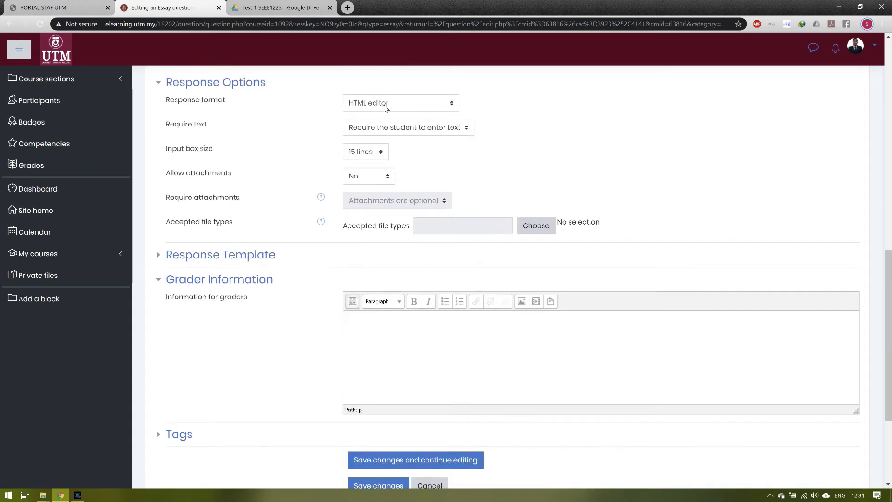
Step: Set the response format to plain text with optional text input and a 15-line box
{"action": "left_click", "coordinate": [383, 104]}
{"action": "left_click", "coordinate": [377, 136]}
{"action": "left_click", "coordinate": [381, 127]}
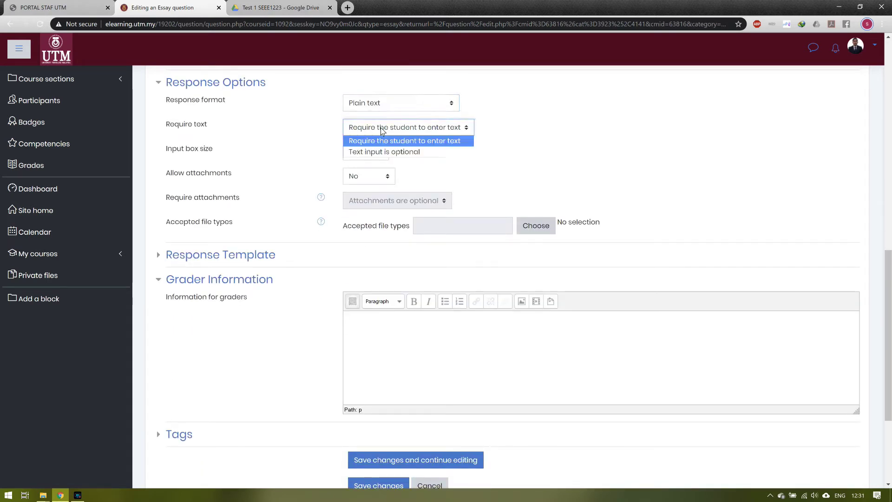
{"action": "left_click", "coordinate": [375, 152]}
{"action": "left_click", "coordinate": [375, 152]}
{"action": "left_click", "coordinate": [374, 152]}
Step: Allow unlimited attachments, require 1, and accept all file types
{"action": "left_click", "coordinate": [370, 182]}
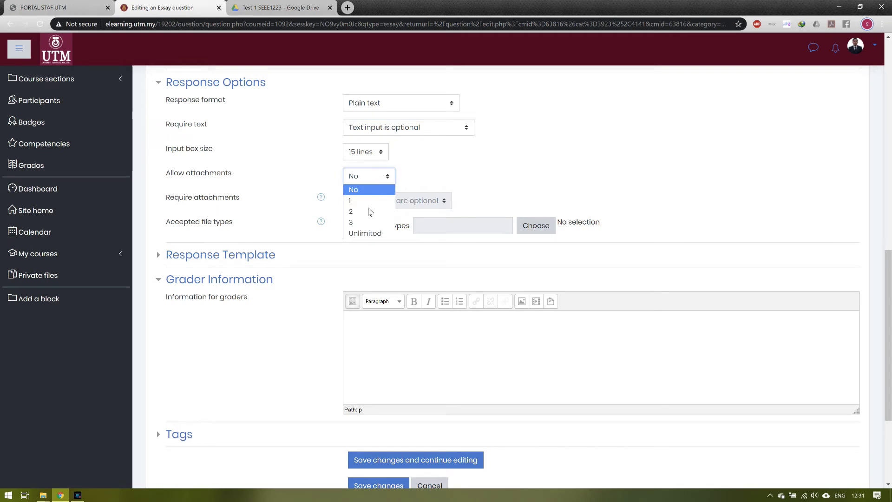
{"action": "left_click", "coordinate": [365, 233]}
{"action": "left_click", "coordinate": [385, 204]}
{"action": "left_click", "coordinate": [380, 233]}
{"action": "left_click", "coordinate": [536, 225]}
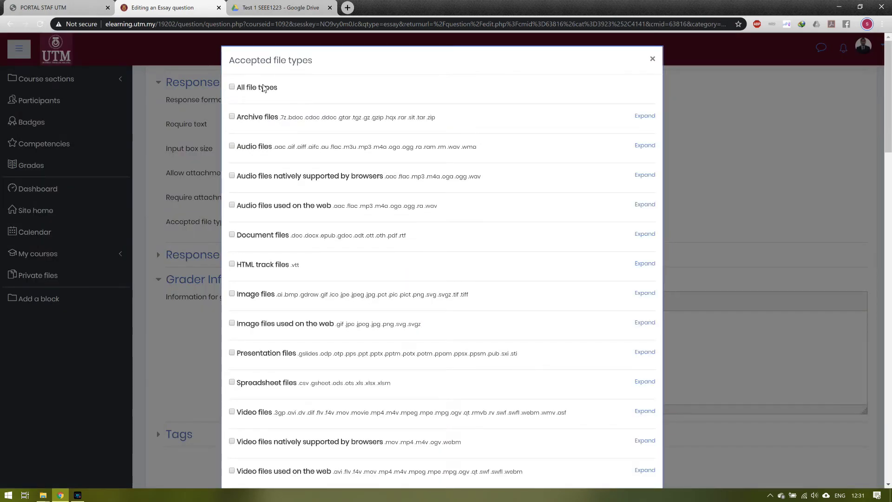
{"action": "left_click", "coordinate": [263, 89]}
{"action": "left_click", "coordinate": [587, 135]}
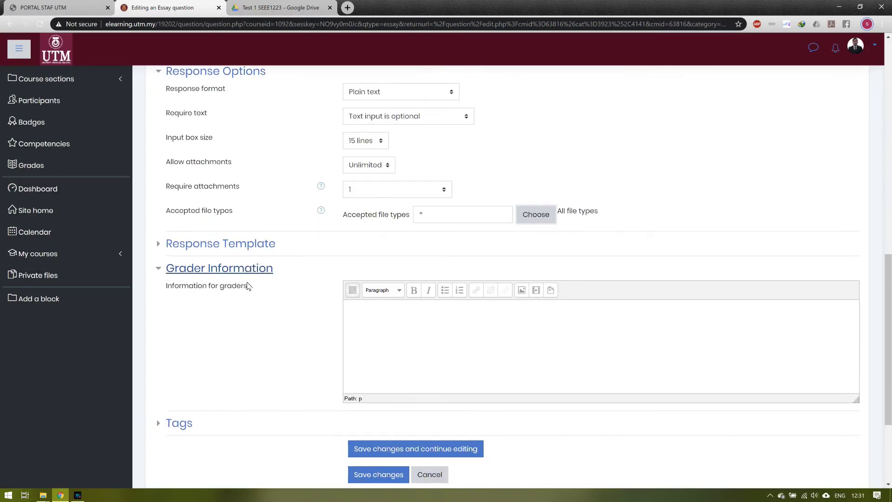
Step: Tag the question 'PART A' and save the changes
{"action": "scroll", "coordinate": [248, 286], "scroll_direction": "down", "scroll_amount": 3}
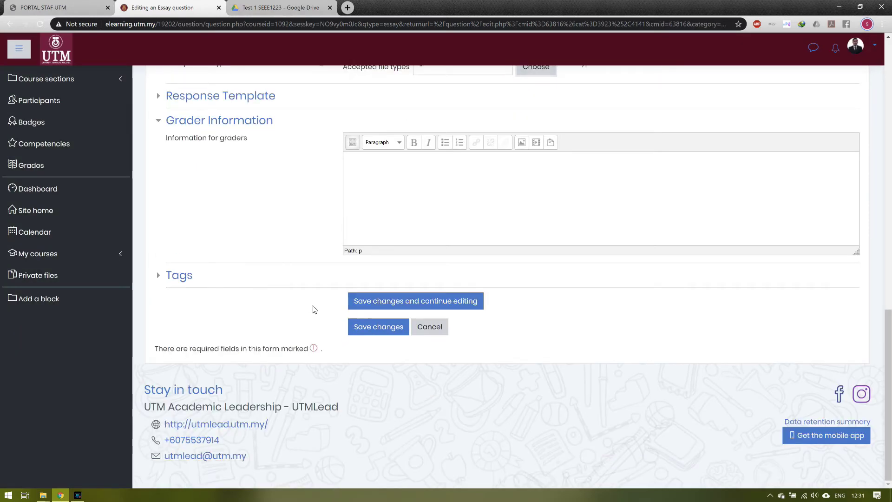
{"action": "left_click", "coordinate": [180, 276]}
{"action": "left_click", "coordinate": [374, 318]}
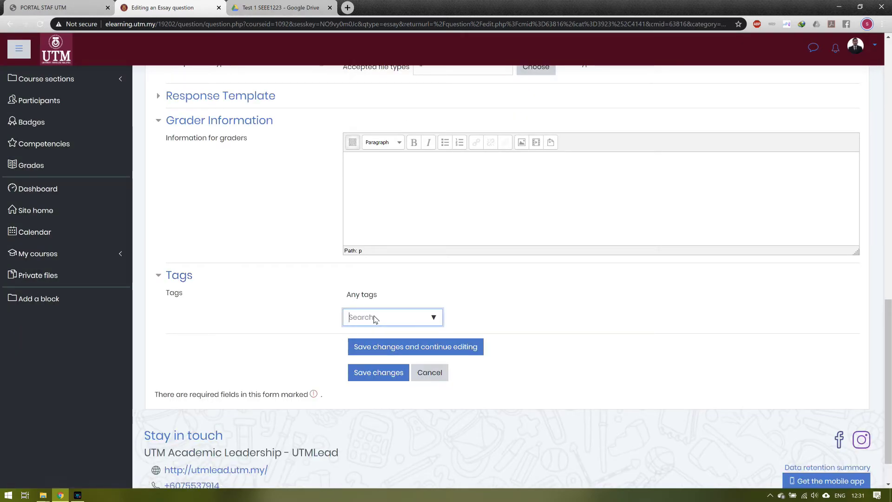
{"action": "type", "text": "par"}
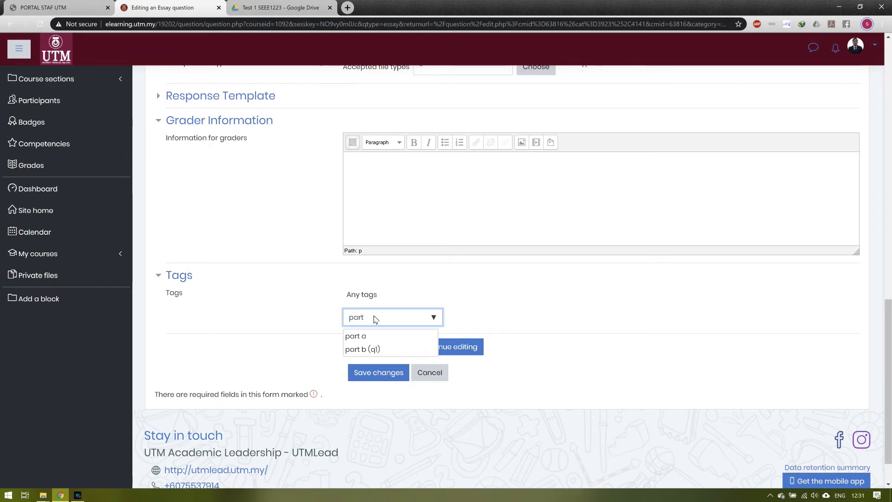
{"action": "type", "text": "t"}
{"action": "key", "text": "BackSpace"}
{"action": "key", "text": "BackSpace"}
{"action": "key", "text": "BackSpace"}
{"action": "key", "text": "BackSpace"}
{"action": "type", "text": "PART A"}
{"action": "key", "text": "Return"}
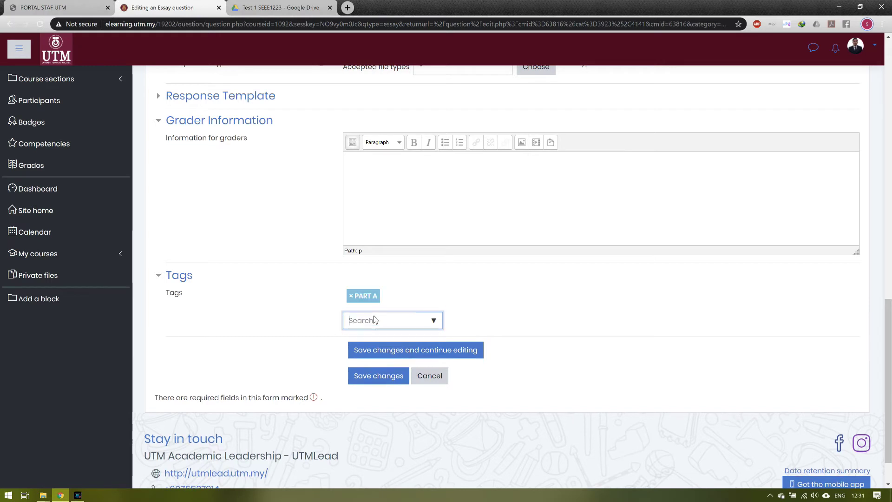
{"action": "left_click", "coordinate": [372, 377]}
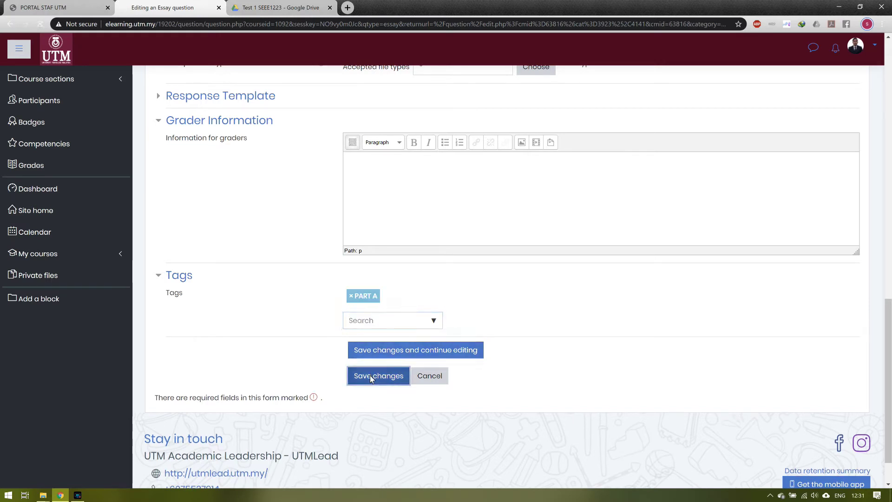
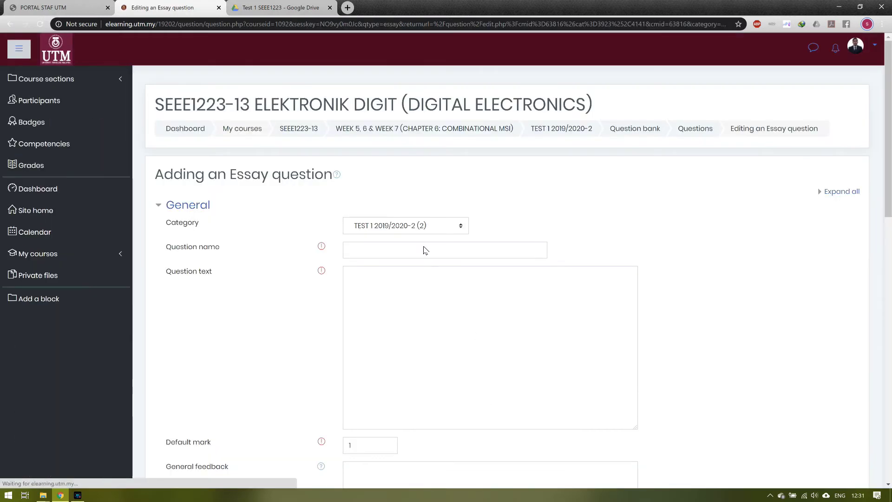
Step: Name the essay question 'PART B (Q1)- SET 1' and add an introductory sentence about image questions
{"action": "left_click", "coordinate": [422, 246]}
{"action": "type", "text": "PART B ("}
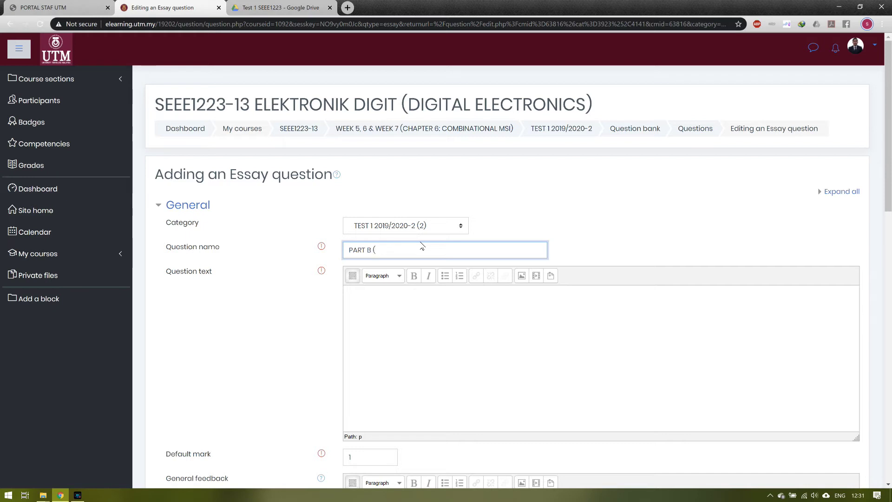
{"action": "type", "text": "Q1)- SET 1"}
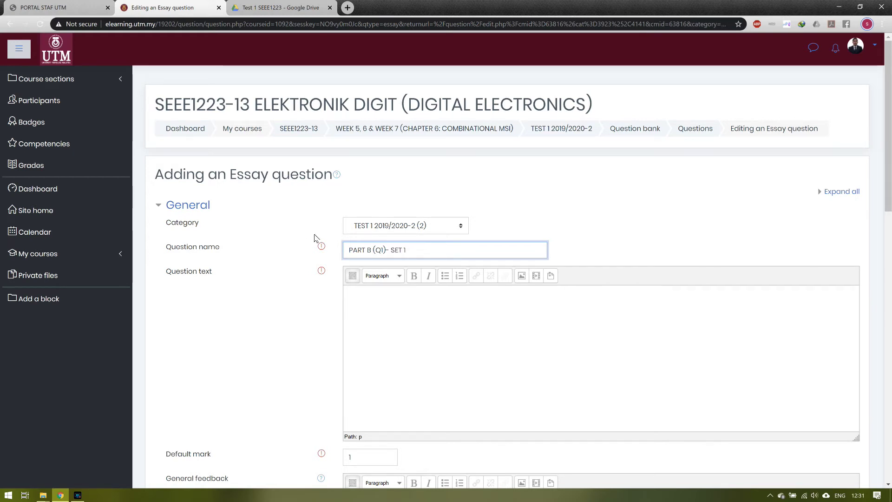
{"action": "left_click", "coordinate": [370, 302]}
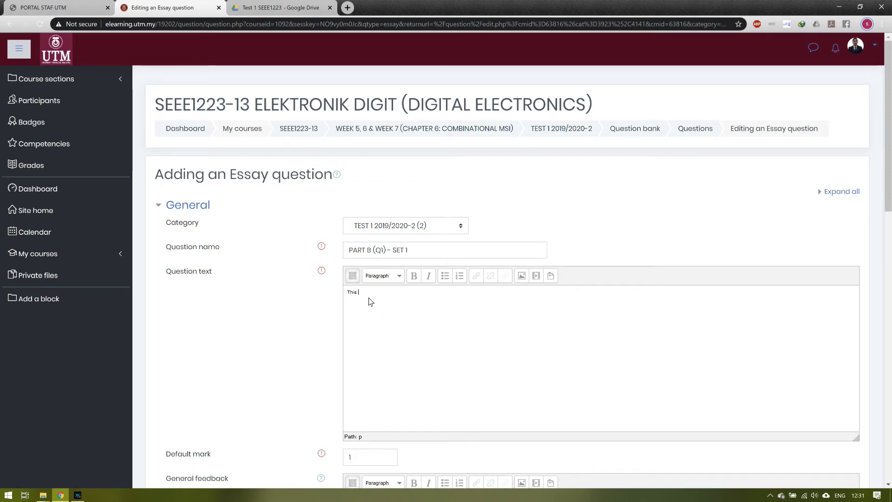
{"action": "type", "text": "This example show how o"}
{"action": "type", "text": "o create question using Twstimage"}
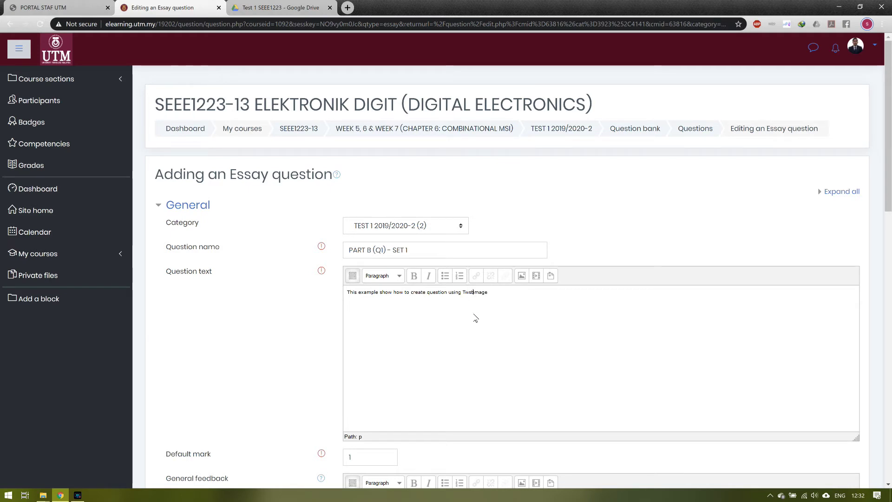
{"action": "type", "text": "t 1"}
{"action": "left_click", "coordinate": [523, 277]}
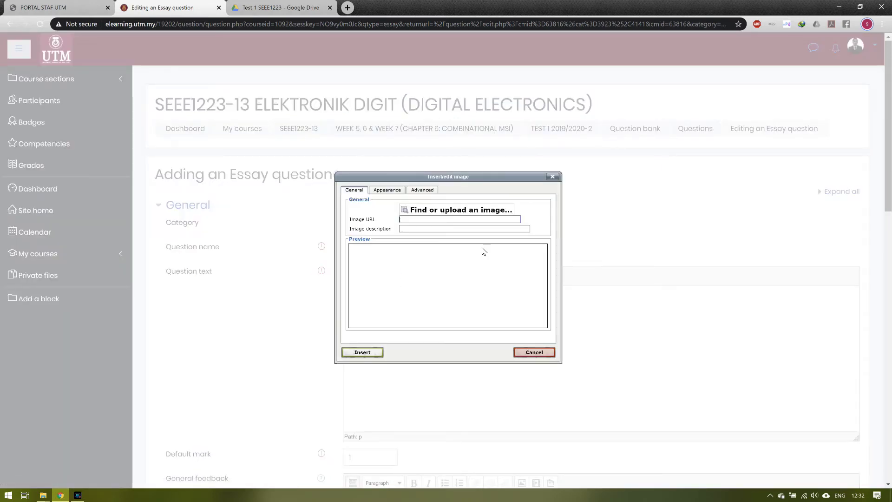
Step: Upload the Part B Q1 (Set 1) image file from the computer
{"action": "left_click", "coordinate": [467, 212]}
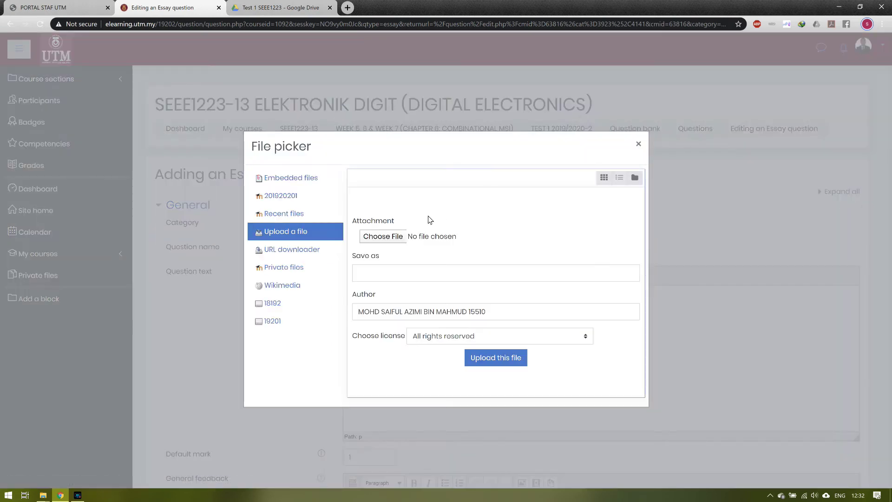
{"action": "left_click", "coordinate": [382, 236]}
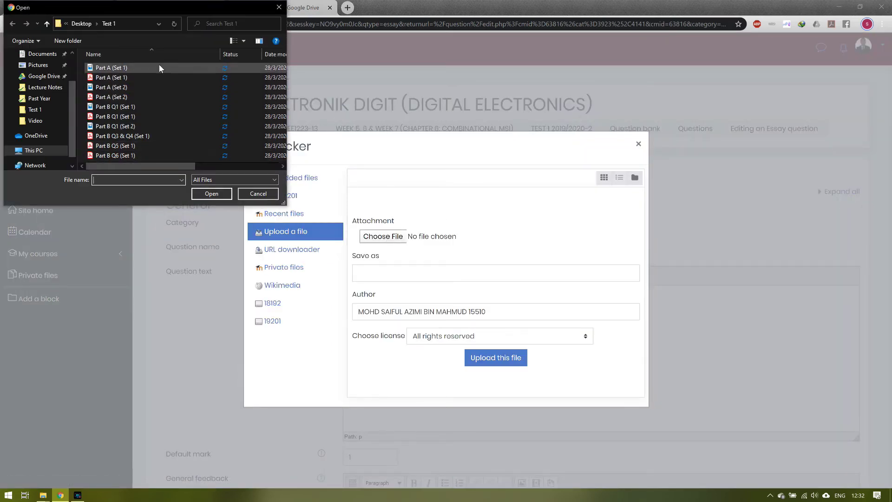
{"action": "left_click", "coordinate": [148, 106]}
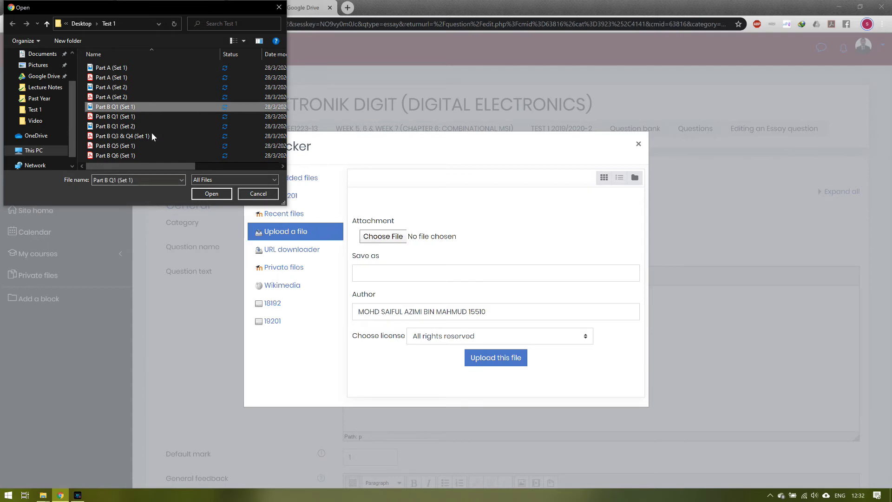
{"action": "left_click", "coordinate": [209, 195]}
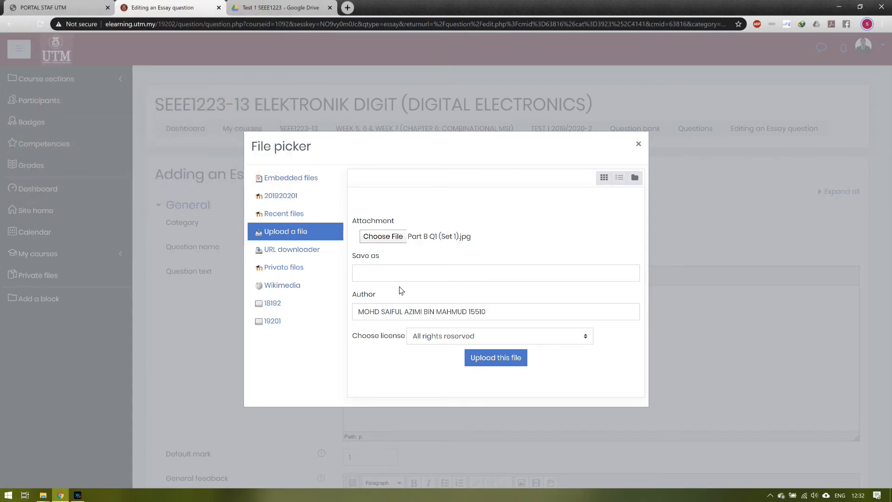
{"action": "left_click", "coordinate": [489, 351]}
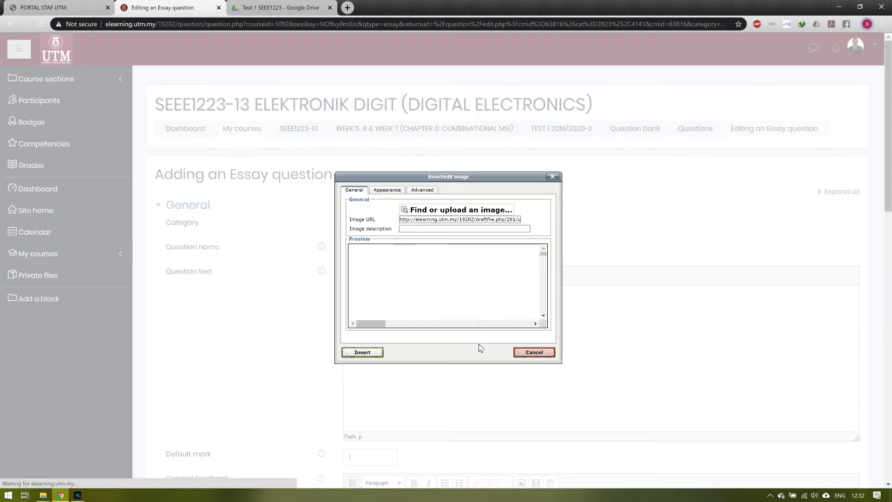
Step: Resize the image to 720 px wide (height 1019) and start typing its description
{"action": "left_click", "coordinate": [397, 191]}
{"action": "left_click_drag", "start_coordinate": [398, 223], "coordinate": [421, 227]}
{"action": "type", "text": "720"}
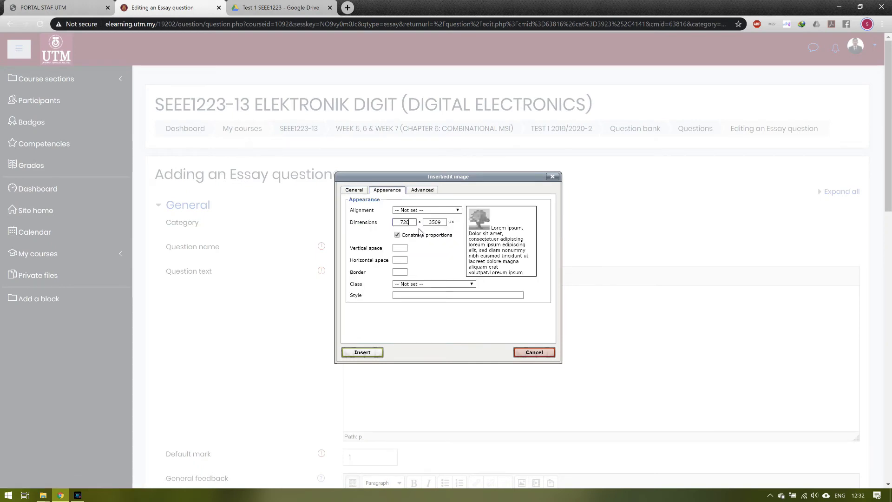
{"action": "left_click", "coordinate": [444, 251]}
{"action": "left_click", "coordinate": [362, 353]}
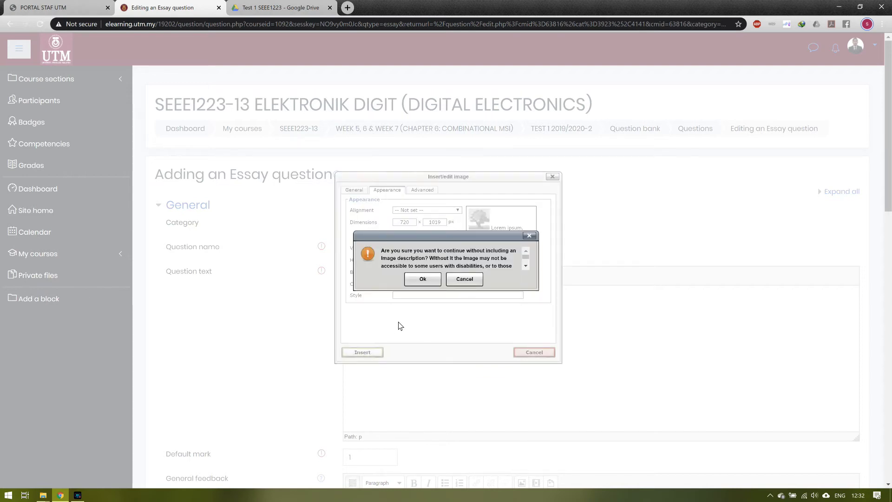
{"action": "left_click", "coordinate": [469, 281]}
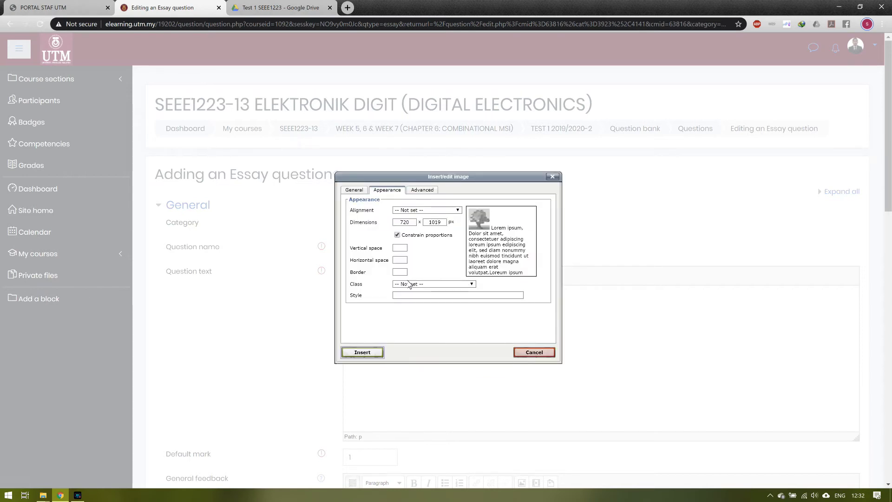
{"action": "left_click", "coordinate": [355, 190]}
{"action": "left_click", "coordinate": [412, 229]}
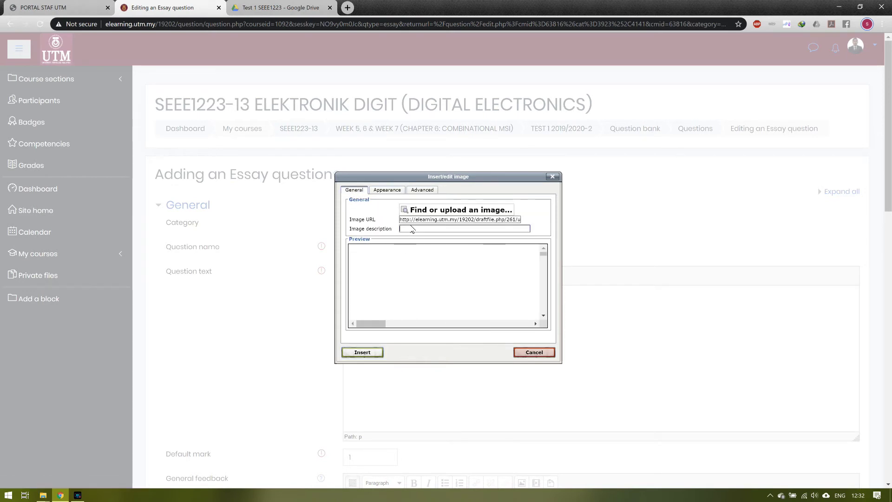
{"action": "type", "text": "part b Q1 Set 1"}
Step: Insert the image, then set plain-text responses with text input optional
{"action": "left_click", "coordinate": [363, 352]}
{"action": "scroll", "coordinate": [391, 367], "scroll_direction": "up", "scroll_amount": 3}
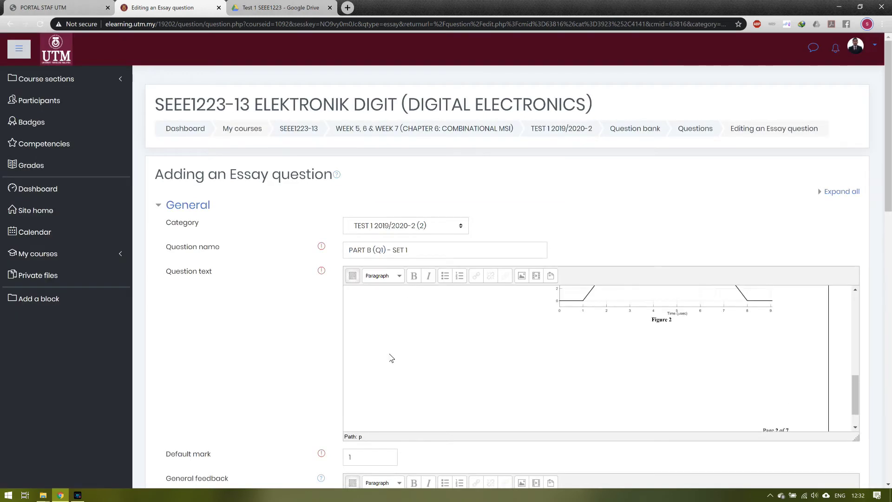
{"action": "scroll", "coordinate": [392, 358], "scroll_direction": "up", "scroll_amount": 6}
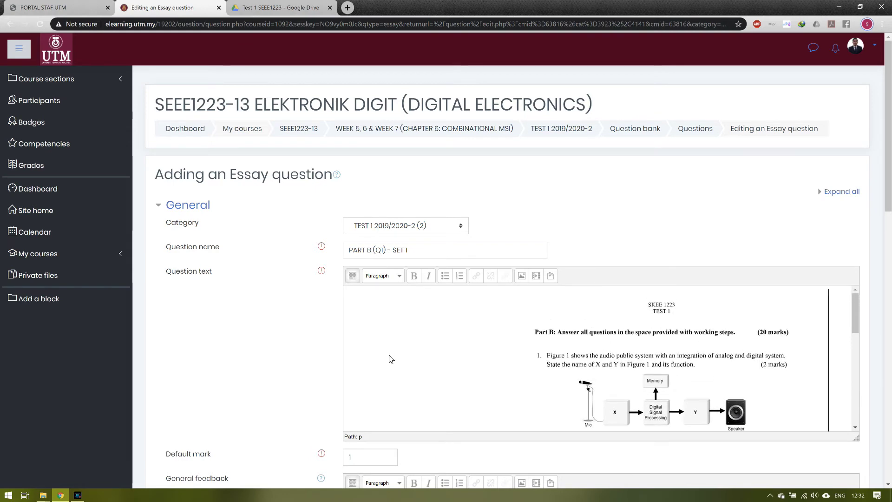
{"action": "scroll", "coordinate": [366, 365], "scroll_direction": "down", "scroll_amount": 5}
{"action": "scroll", "coordinate": [277, 363], "scroll_direction": "down", "scroll_amount": 12}
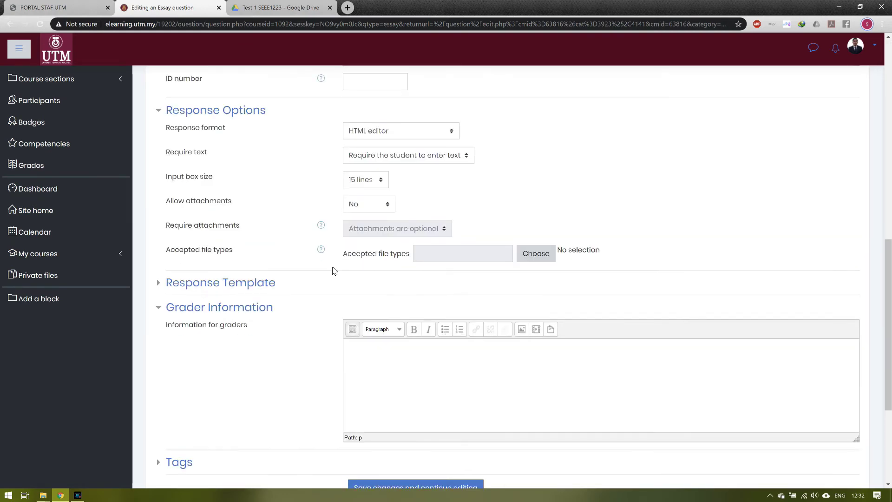
{"action": "left_click", "coordinate": [379, 104]}
{"action": "left_click", "coordinate": [377, 138]}
{"action": "left_click", "coordinate": [384, 132]}
{"action": "left_click", "coordinate": [382, 152]}
Step: Allow unlimited attachments, require 1, and accept all file types
{"action": "left_click", "coordinate": [367, 179]}
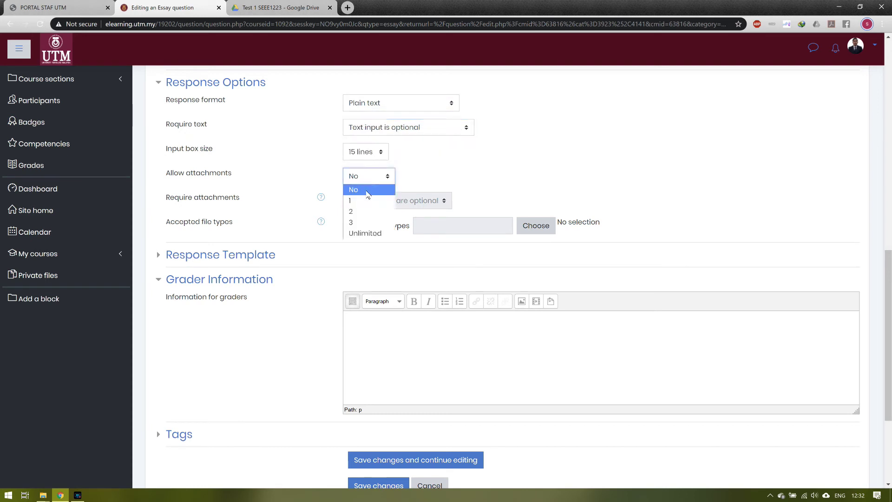
{"action": "left_click", "coordinate": [367, 234]}
{"action": "left_click", "coordinate": [380, 201]}
{"action": "left_click", "coordinate": [374, 224]}
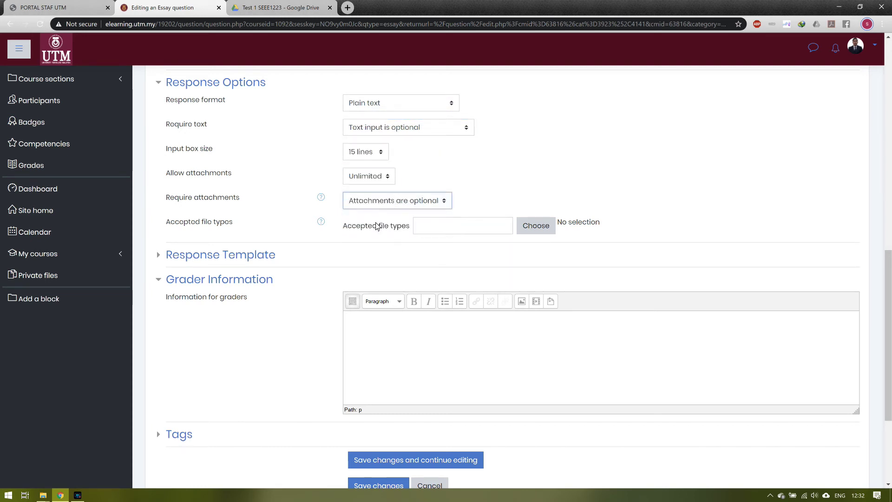
{"action": "left_click", "coordinate": [535, 226]}
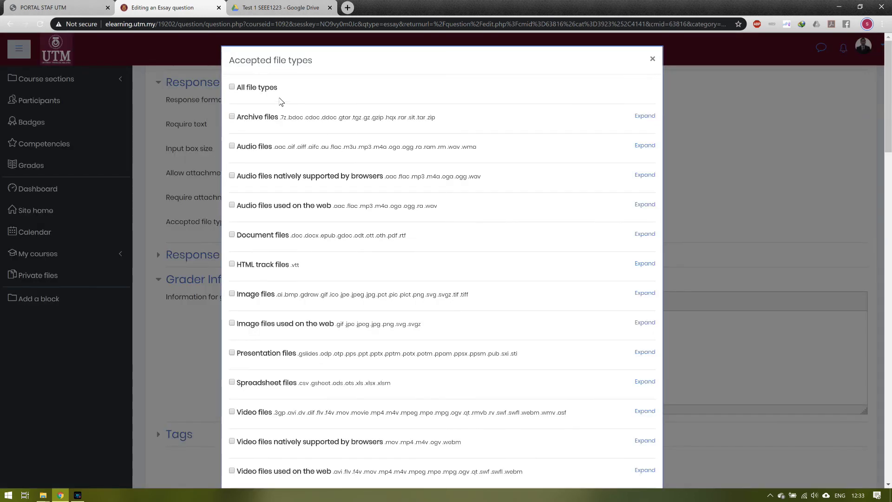
{"action": "left_click", "coordinate": [255, 89]}
{"action": "left_click", "coordinate": [595, 139]}
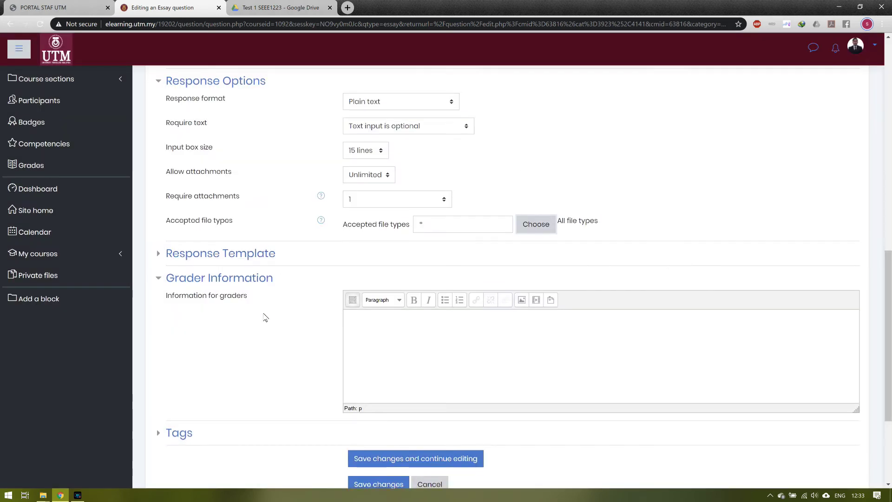
Step: Tag the question PART B (Q1) and save it to the question bank
{"action": "scroll", "coordinate": [265, 316], "scroll_direction": "down", "scroll_amount": 3}
{"action": "left_click", "coordinate": [181, 277]}
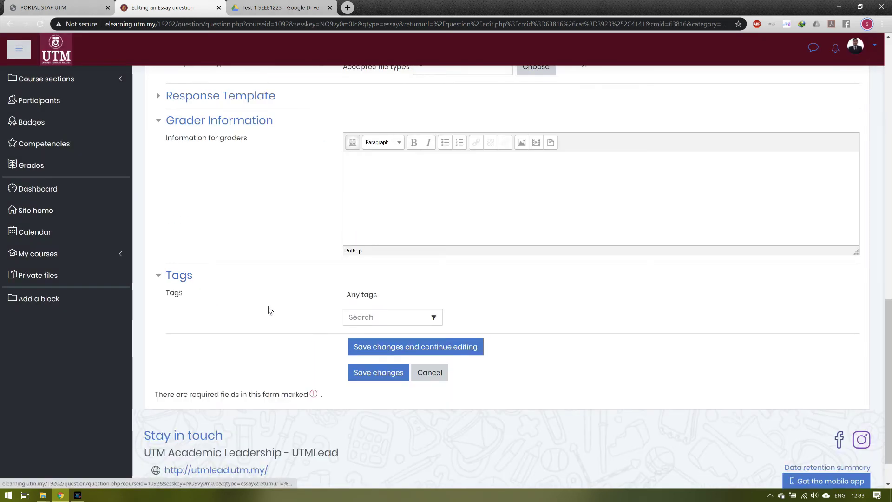
{"action": "left_click", "coordinate": [371, 318]}
{"action": "type", "text": "PA"}
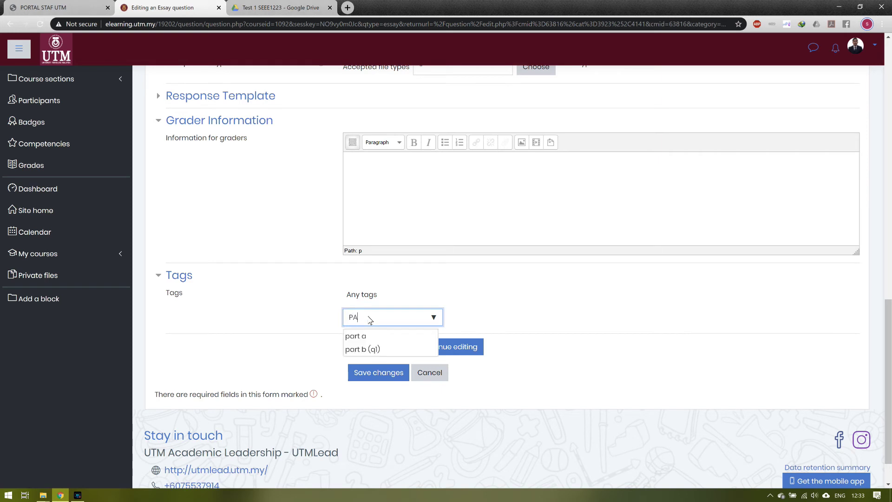
{"action": "type", "text": "RT B"}
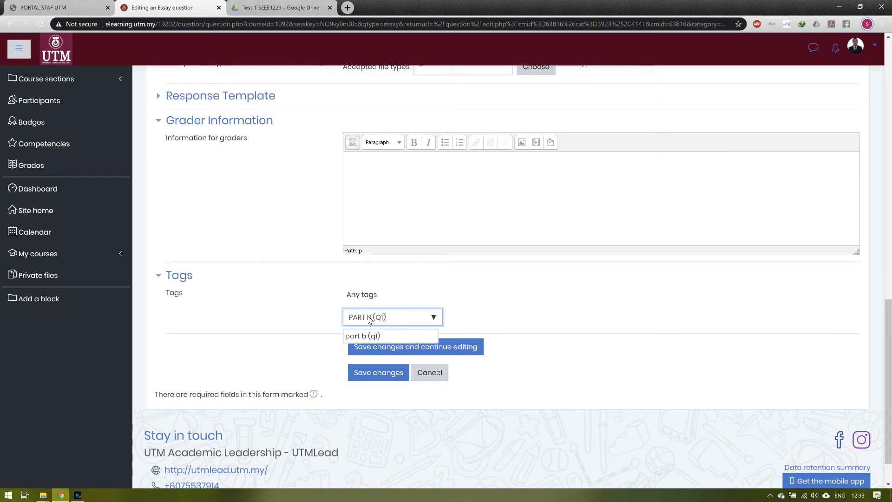
{"action": "type", "text": " (Q1)"}
{"action": "key", "text": "Return"}
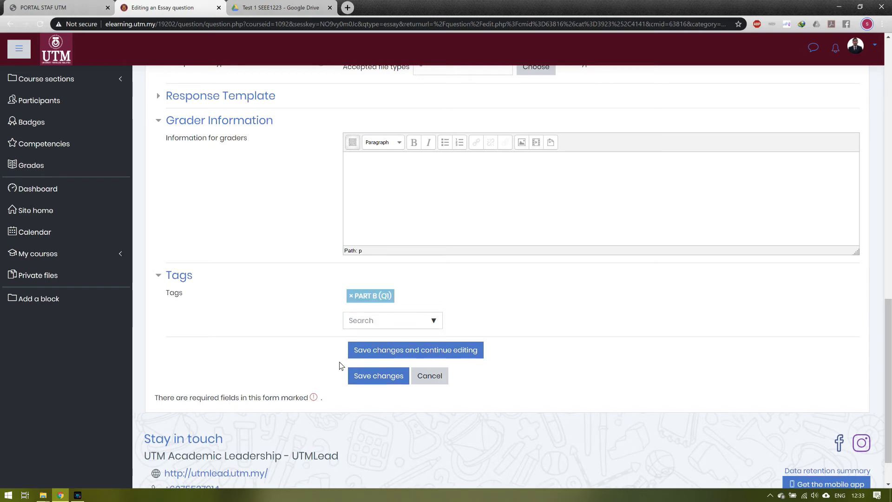
{"action": "left_click", "coordinate": [360, 371]}
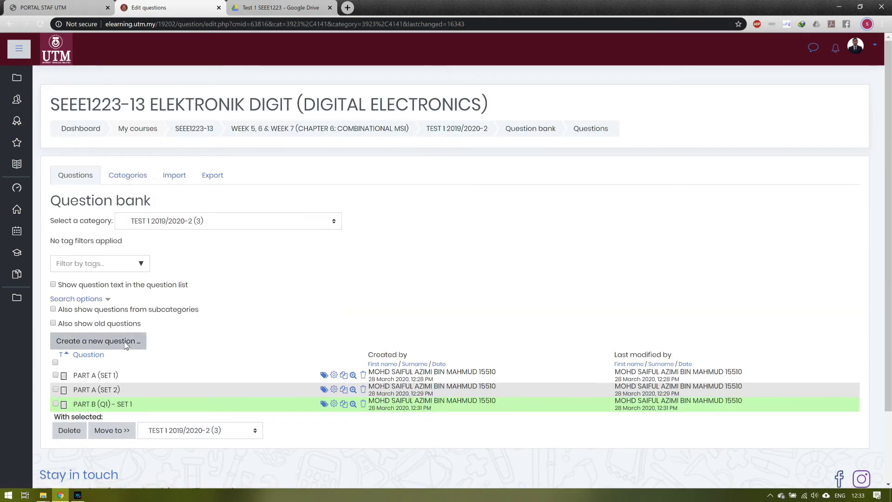
Step: Create another Essay question named 'PART B (Q1) - SET 2' with question text 'seT 2'
{"action": "left_click", "coordinate": [126, 345]}
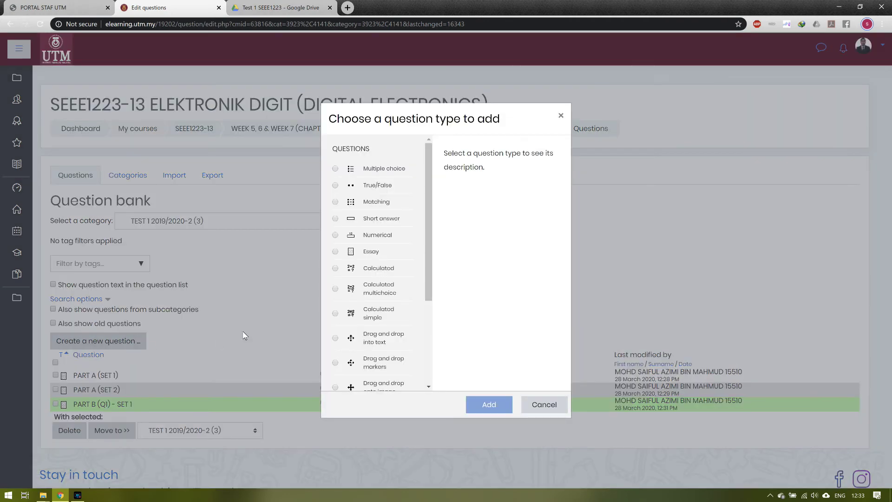
{"action": "left_click", "coordinate": [368, 253]}
{"action": "left_click", "coordinate": [479, 404]}
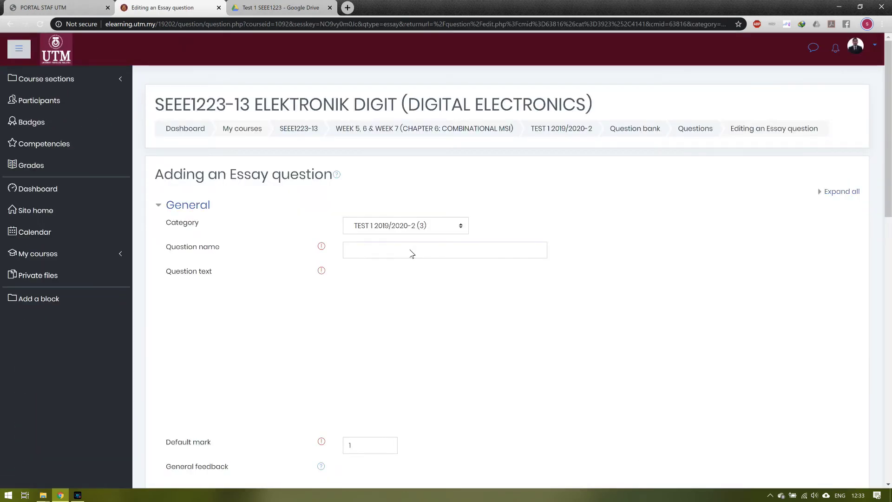
{"action": "left_click", "coordinate": [407, 248]}
{"action": "type", "text": "PART B"}
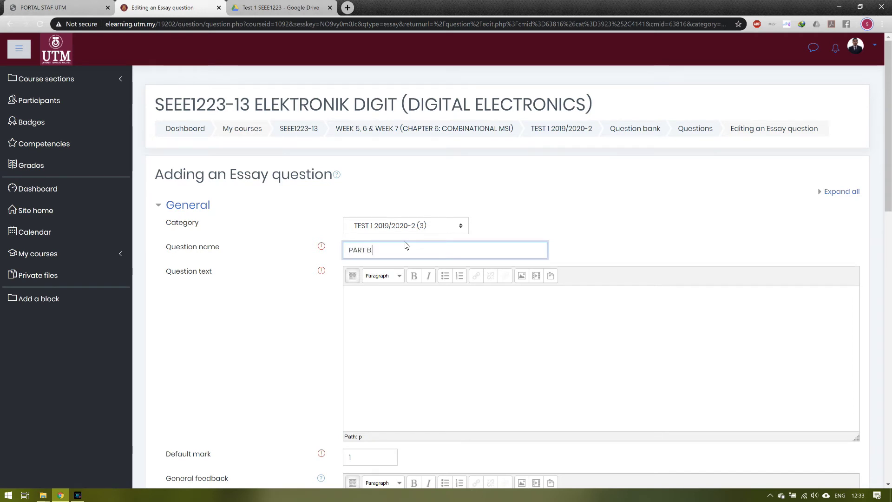
{"action": "type", "text": " (Q1) - SET 2"}
{"action": "left_click", "coordinate": [402, 301]}
{"action": "type", "text": "se"}
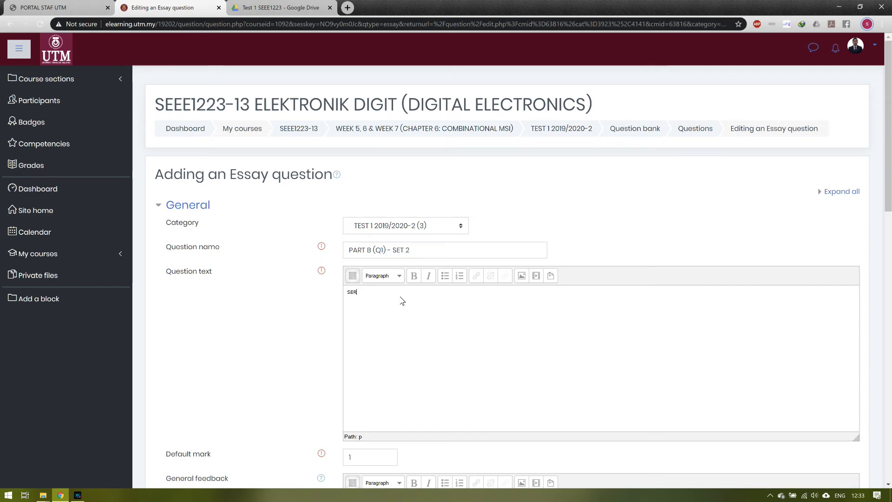
{"action": "type", "text": "T 2"}
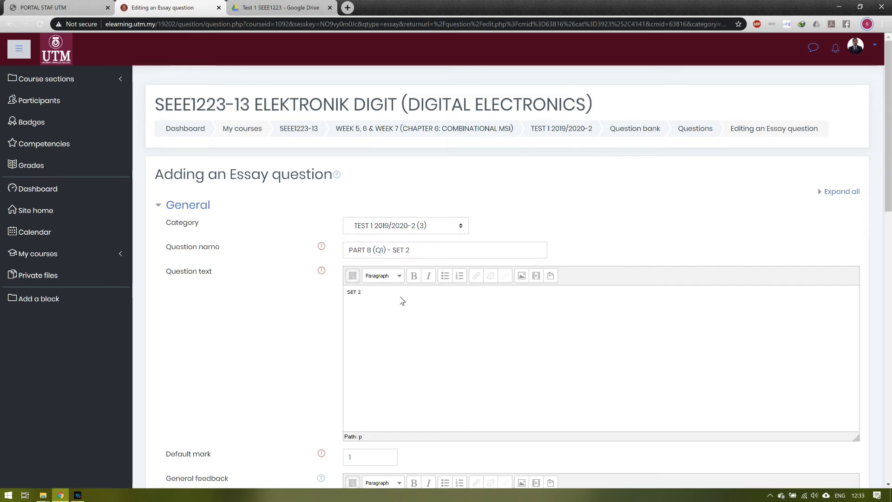
{"action": "left_click", "coordinate": [522, 276]}
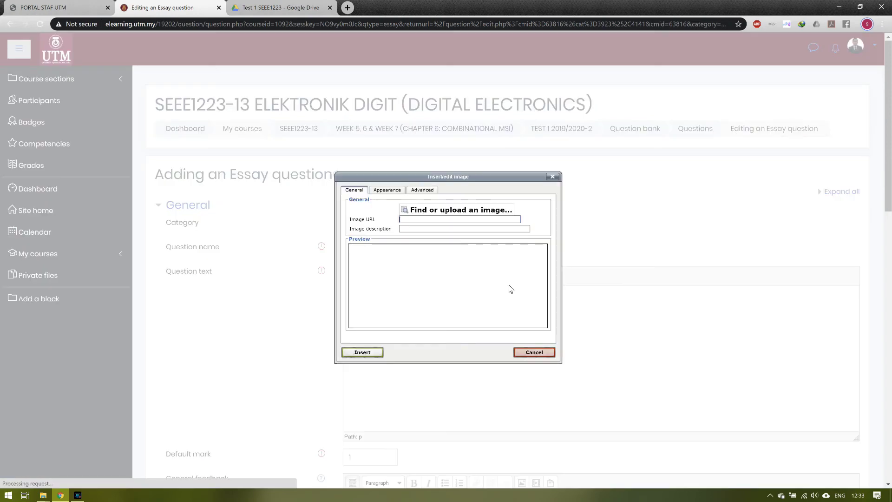
Step: Upload the Part B Q1 (Set 2) image file from the computer
{"action": "left_click", "coordinate": [419, 213]}
{"action": "left_click", "coordinate": [383, 236]}
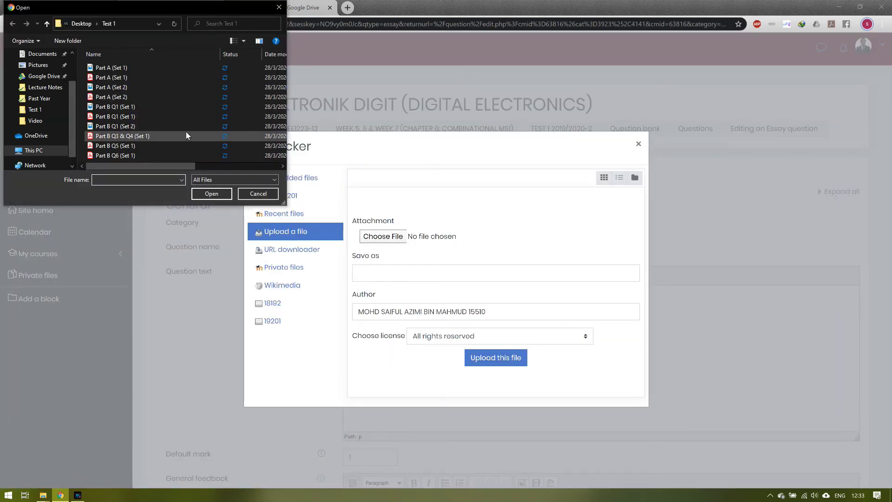
{"action": "left_click", "coordinate": [188, 127]}
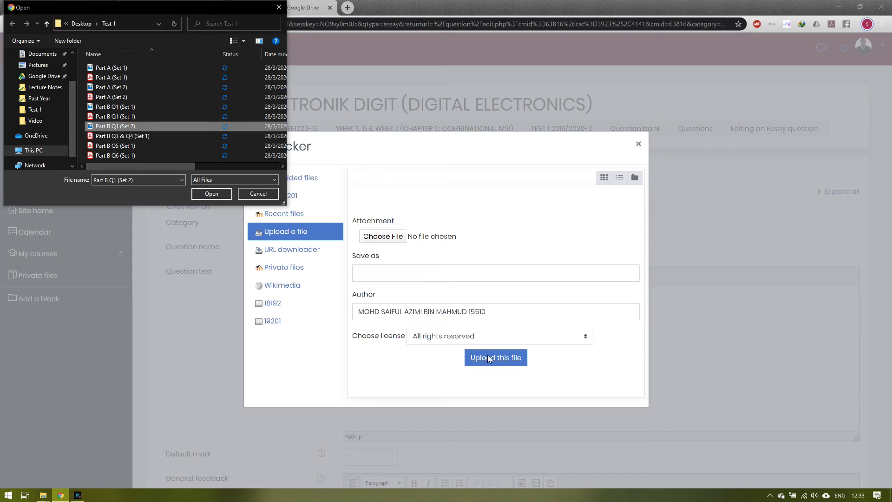
{"action": "left_click", "coordinate": [228, 191]}
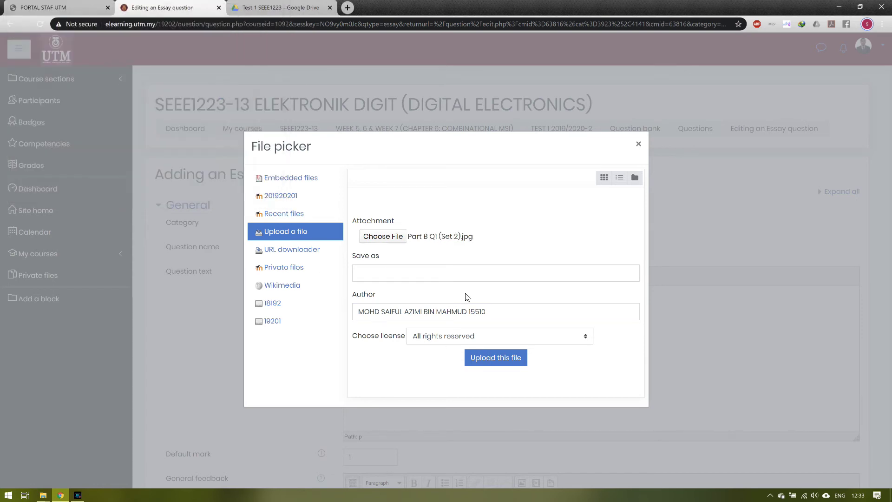
{"action": "left_click", "coordinate": [507, 356]}
Step: Describe the image as 'PART B Q1 SE', resize it to 720 px wide, and insert it
{"action": "left_click", "coordinate": [435, 229]}
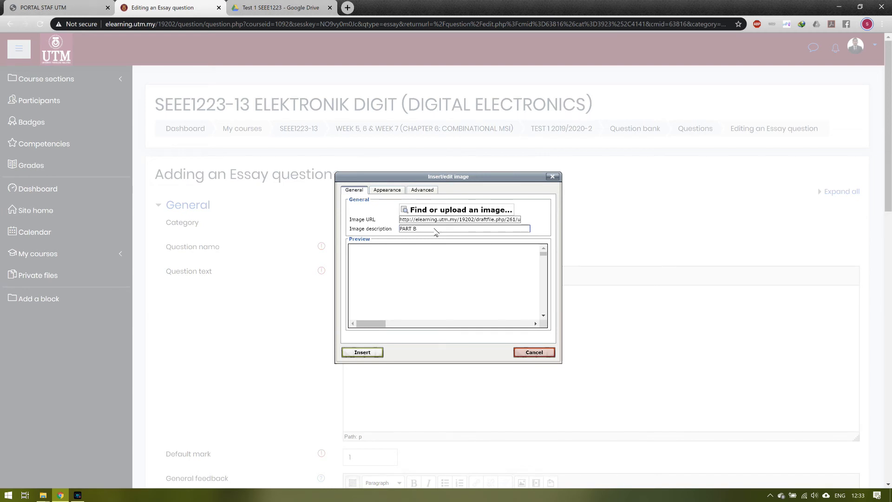
{"action": "type", "text": "PART B Q1 SET 2"}
{"action": "left_click", "coordinate": [387, 190]}
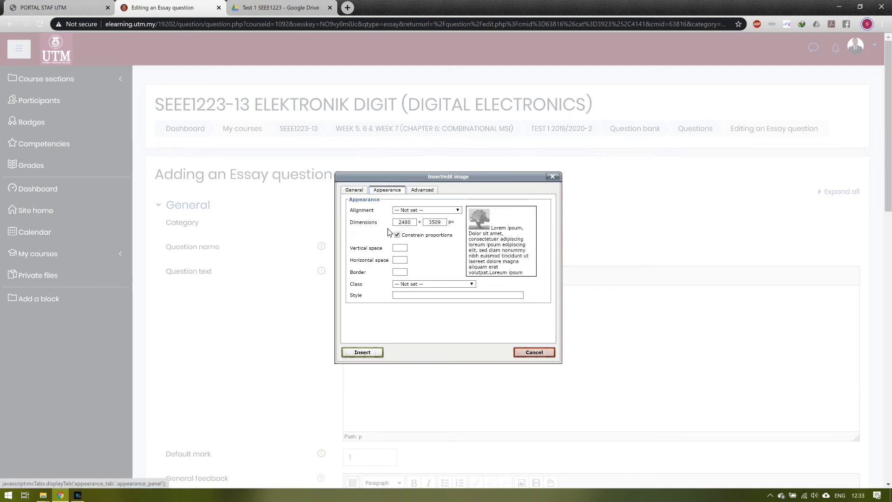
{"action": "left_click_drag", "start_coordinate": [396, 222], "coordinate": [418, 225]}
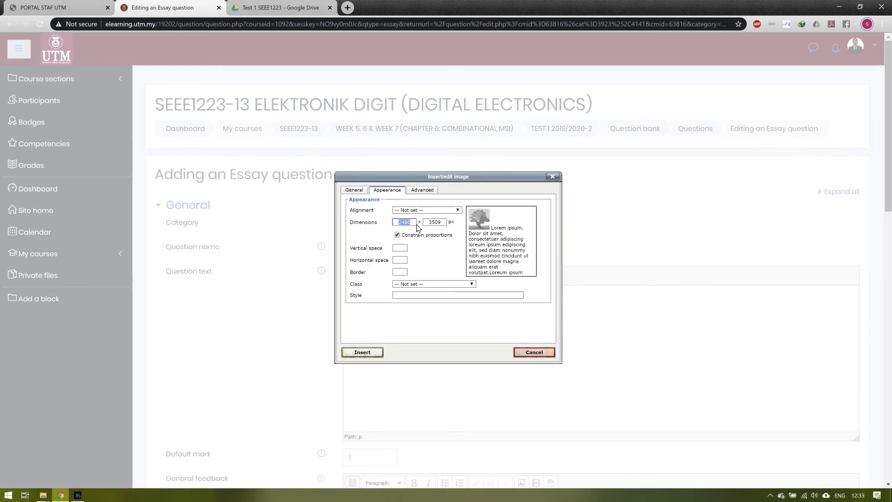
{"action": "type", "text": "720"}
{"action": "left_click", "coordinate": [417, 228]}
{"action": "left_click", "coordinate": [362, 352]}
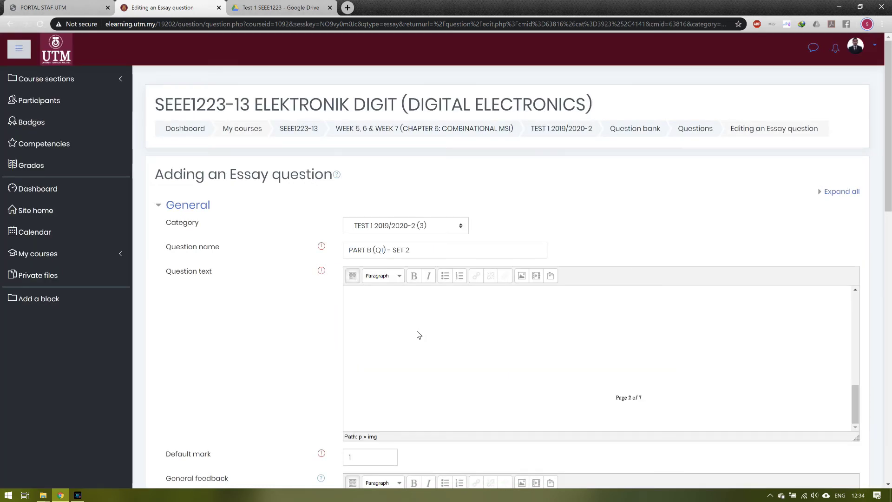
Step: Set plain-text responses with optional text input and a 15-line input box
{"action": "scroll", "coordinate": [402, 326], "scroll_direction": "down", "scroll_amount": 3}
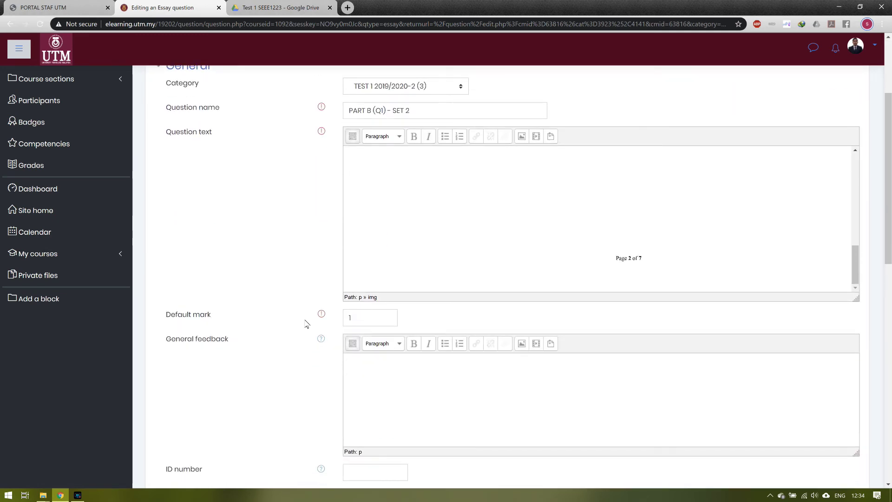
{"action": "scroll", "coordinate": [306, 324], "scroll_direction": "down", "scroll_amount": 6}
{"action": "left_click", "coordinate": [392, 217]}
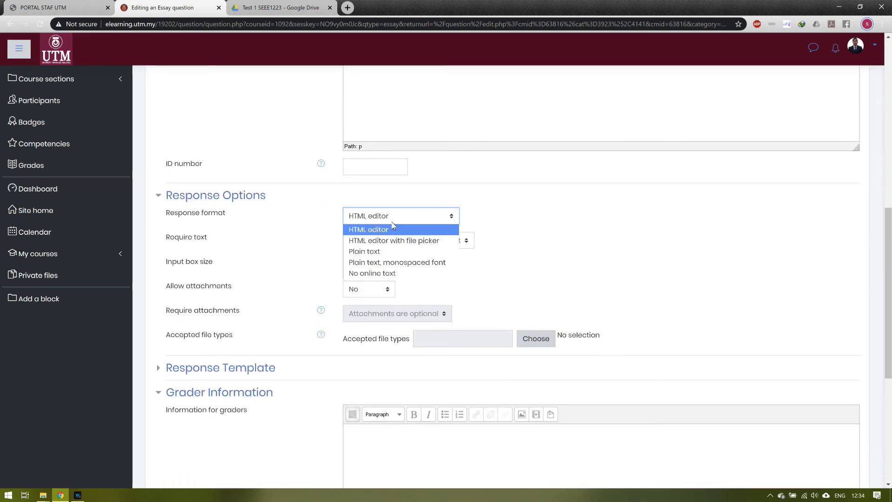
{"action": "left_click", "coordinate": [386, 251]}
{"action": "left_click", "coordinate": [395, 240]}
{"action": "left_click", "coordinate": [380, 265]}
{"action": "left_click", "coordinate": [380, 265]}
{"action": "left_click", "coordinate": [362, 299]}
Step: Allow unlimited attachments with one required, save, and reopen PART B (Q1) - SET 2
{"action": "left_click", "coordinate": [367, 289]}
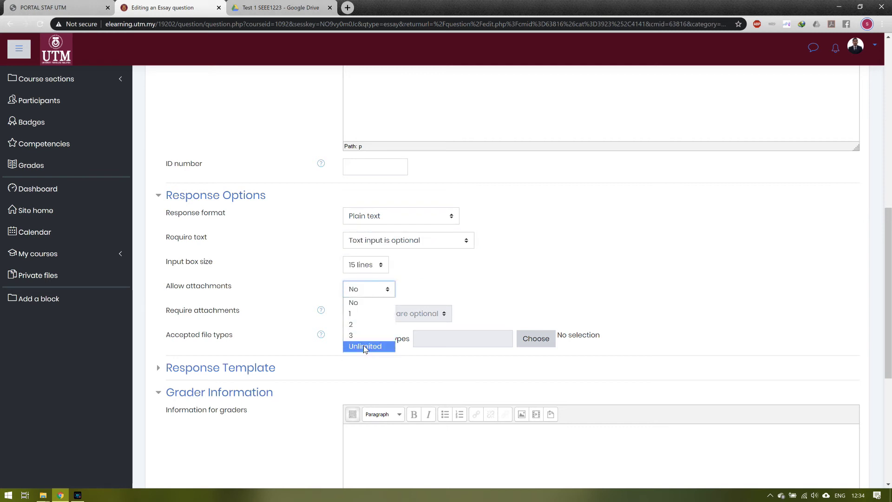
{"action": "left_click", "coordinate": [365, 346]}
{"action": "left_click", "coordinate": [395, 314]}
{"action": "left_click", "coordinate": [386, 333]}
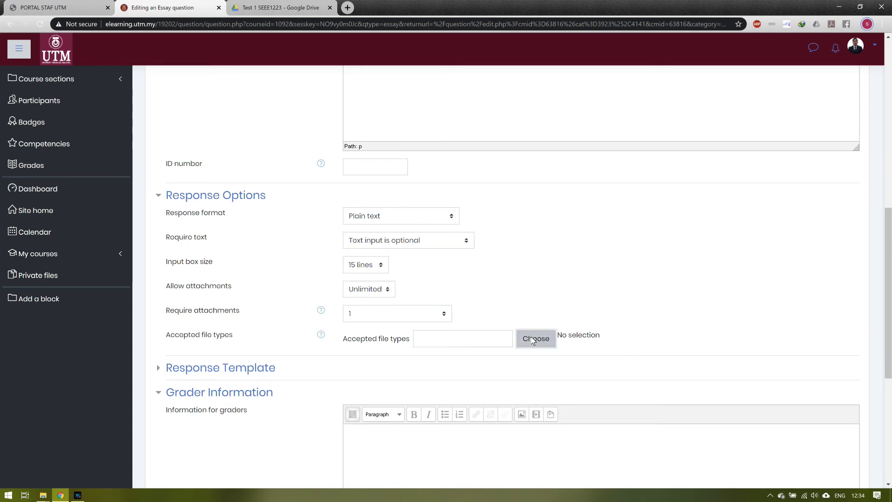
{"action": "scroll", "coordinate": [325, 344], "scroll_direction": "down", "scroll_amount": 6}
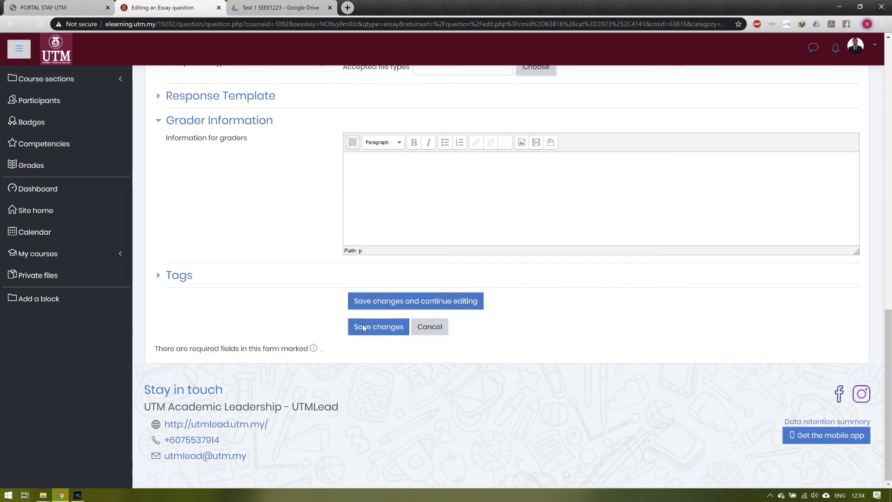
{"action": "left_click", "coordinate": [388, 329]}
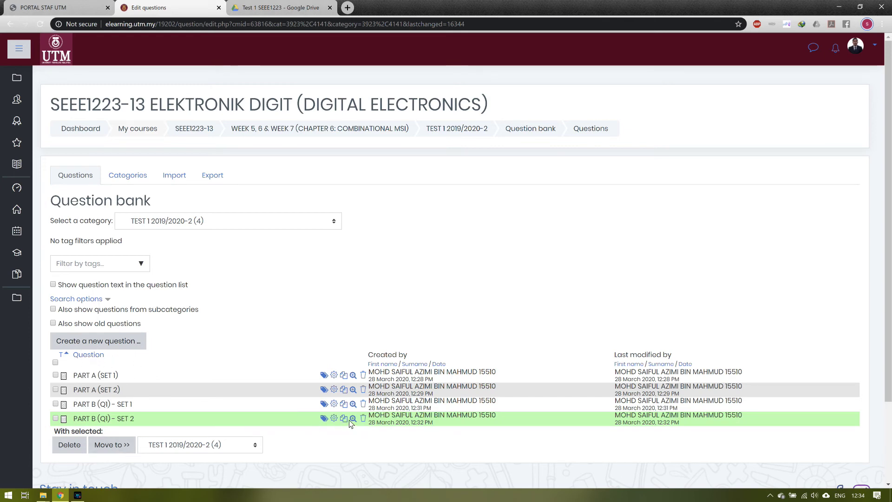
{"action": "left_click", "coordinate": [334, 419]}
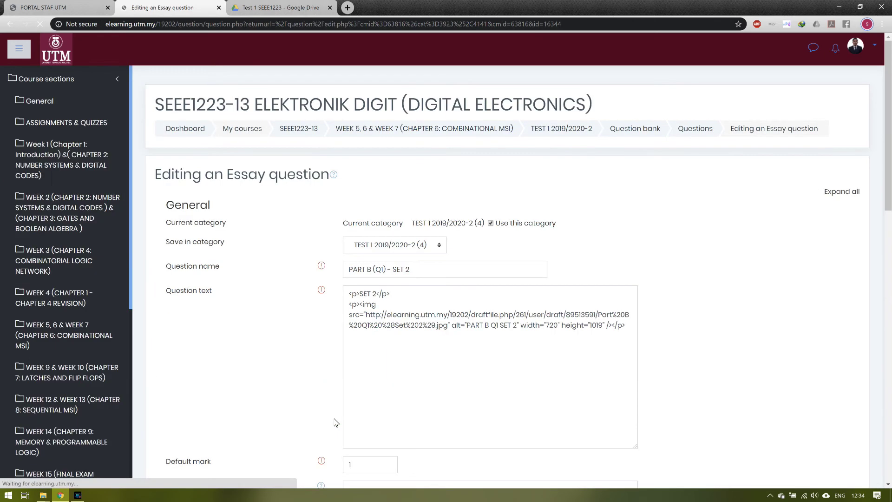
Step: Set the accepted attachment file types to All file types
{"action": "scroll", "coordinate": [311, 353], "scroll_direction": "down", "scroll_amount": 20}
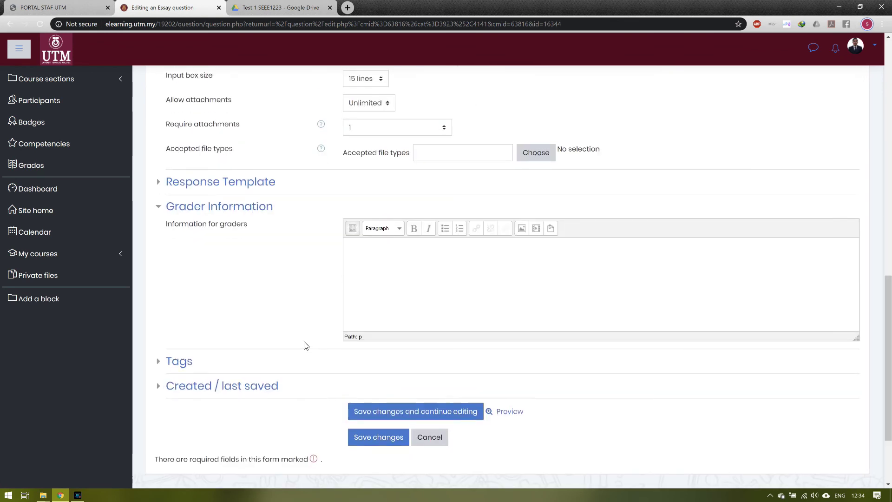
{"action": "scroll", "coordinate": [306, 346], "scroll_direction": "up", "scroll_amount": 4}
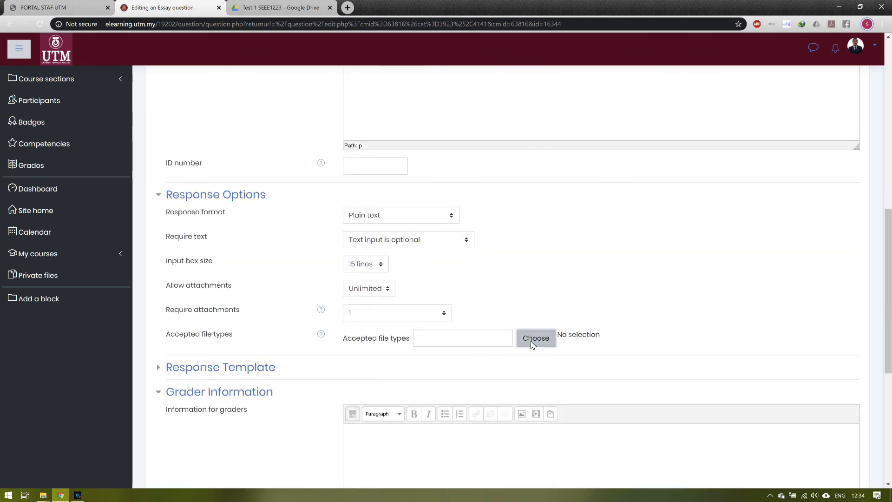
{"action": "left_click", "coordinate": [533, 346]}
{"action": "left_click", "coordinate": [244, 88]}
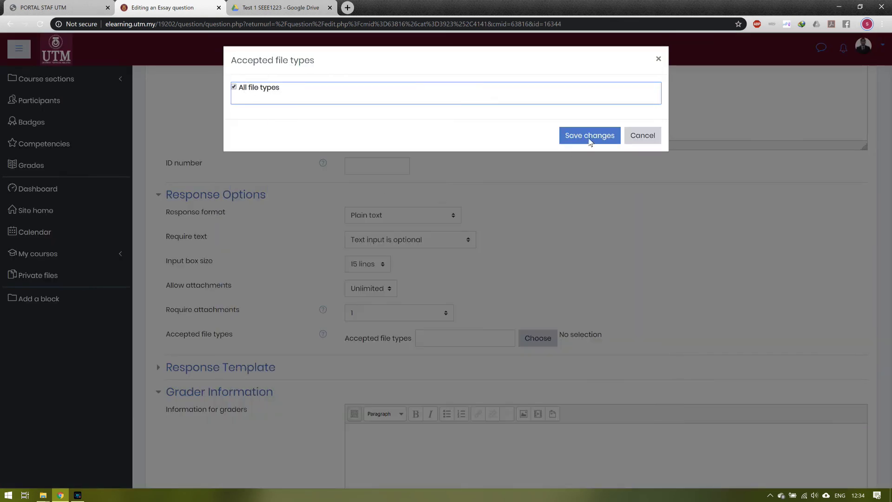
{"action": "left_click", "coordinate": [589, 136]}
Step: Tag the question PART B (Q1) and save it
{"action": "scroll", "coordinate": [530, 227], "scroll_direction": "down", "scroll_amount": 6}
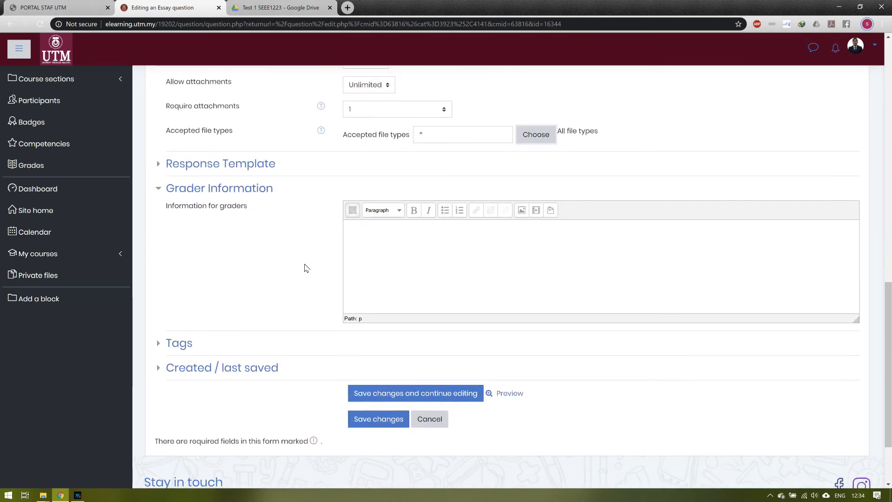
{"action": "left_click", "coordinate": [184, 253]}
{"action": "left_click", "coordinate": [364, 293]}
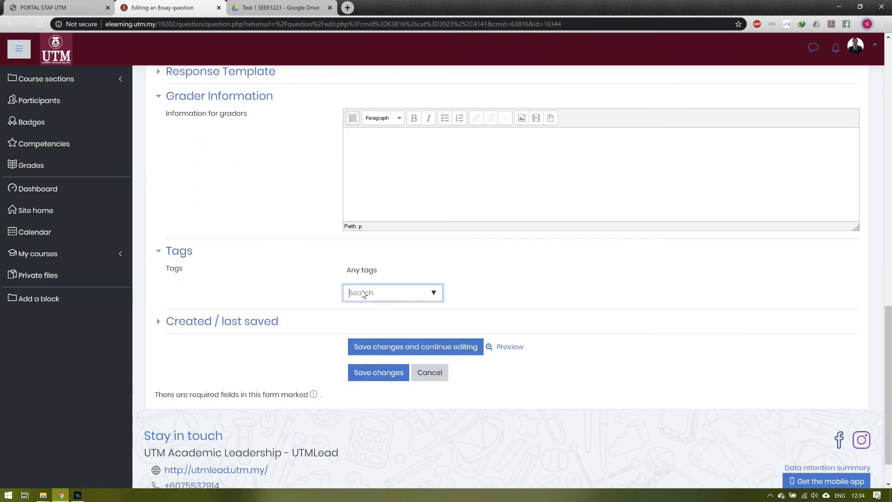
{"action": "type", "text": "PA"}
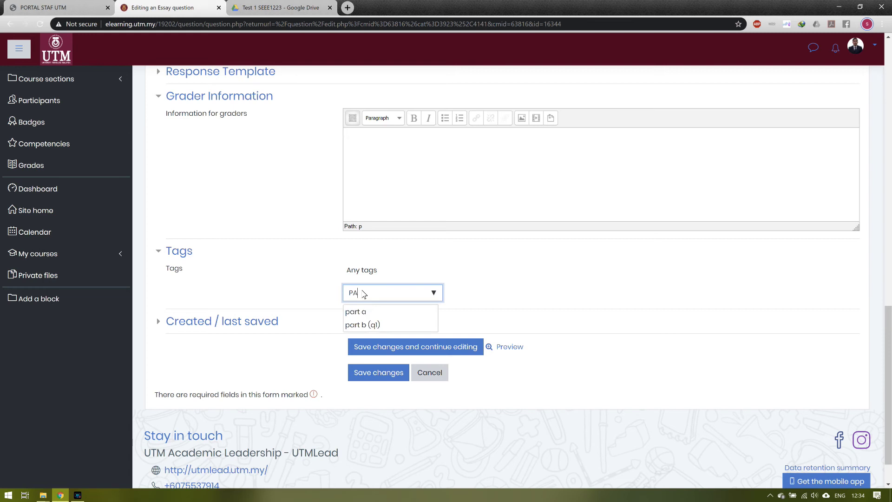
{"action": "type", "text": "RT B (Q1"}
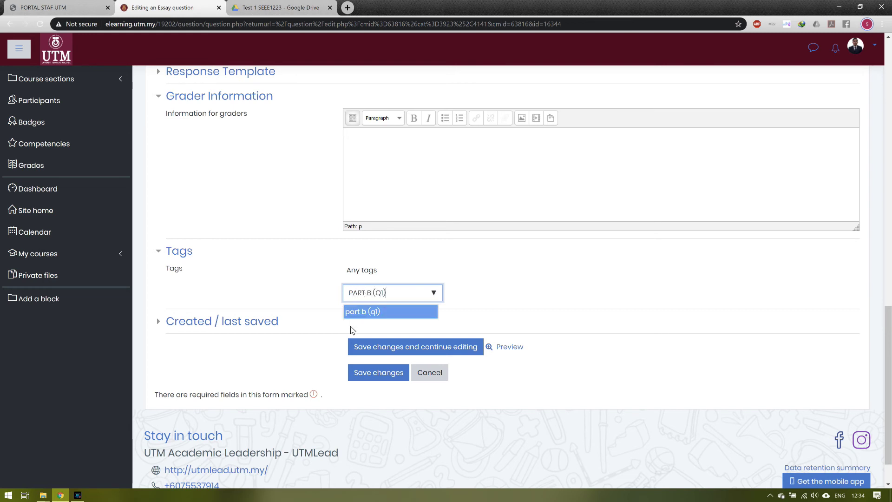
{"action": "left_click", "coordinate": [367, 373]}
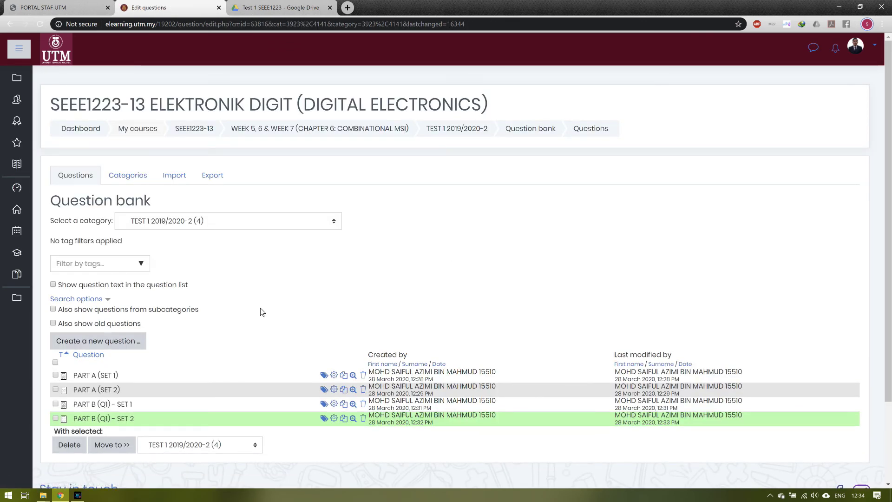
{"action": "left_click", "coordinate": [461, 130]}
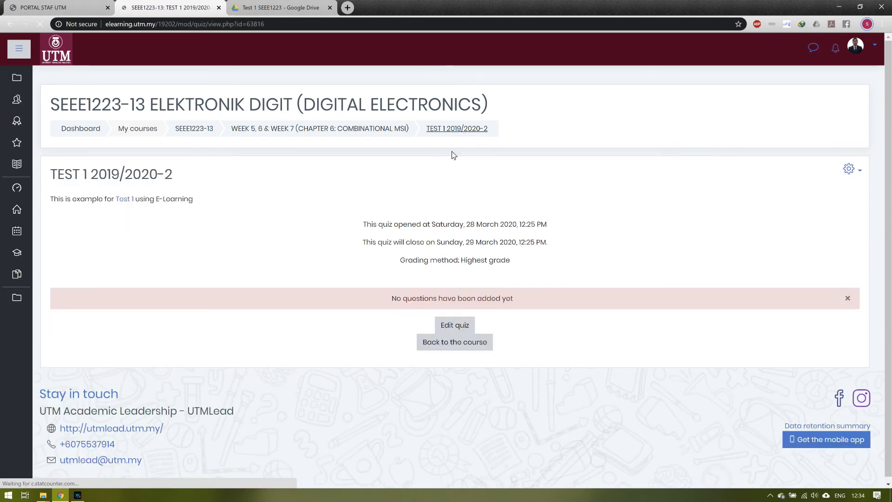
Step: Add a random question from category TEST 1 2019/2020-2 filtered by the PART A tag
{"action": "left_click", "coordinate": [468, 324]}
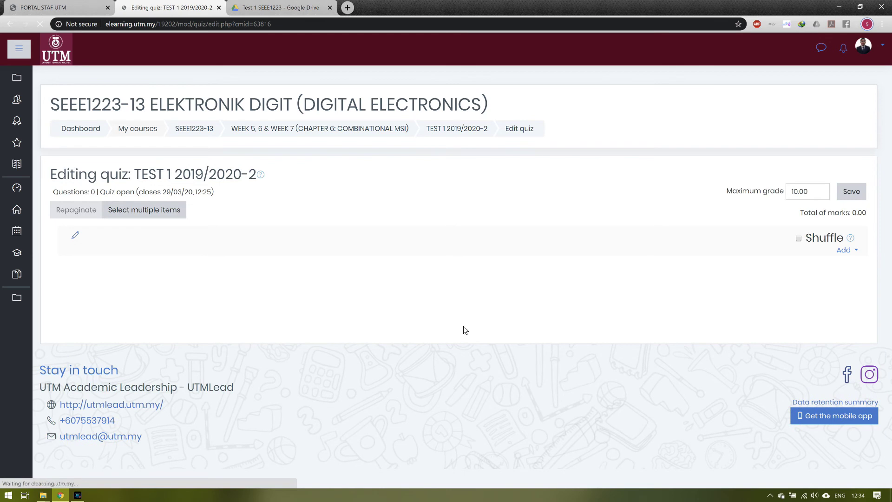
{"action": "left_click", "coordinate": [844, 252]}
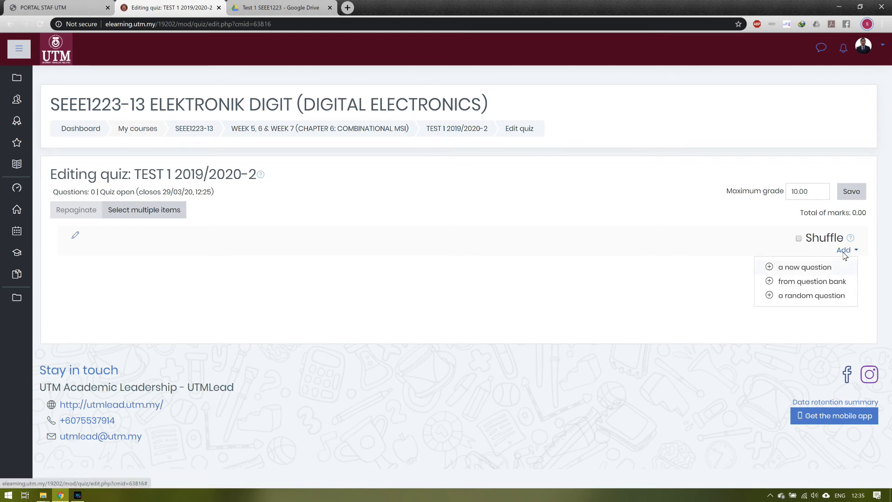
{"action": "left_click", "coordinate": [810, 297]}
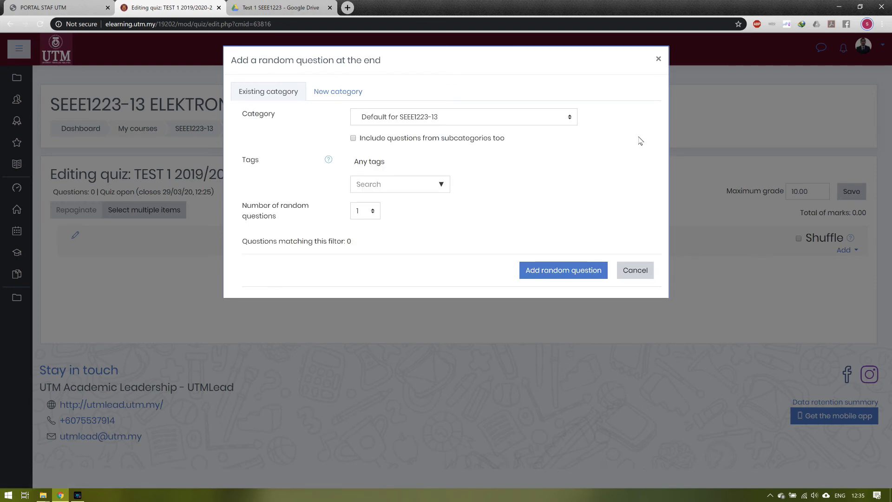
{"action": "left_click", "coordinate": [535, 120]}
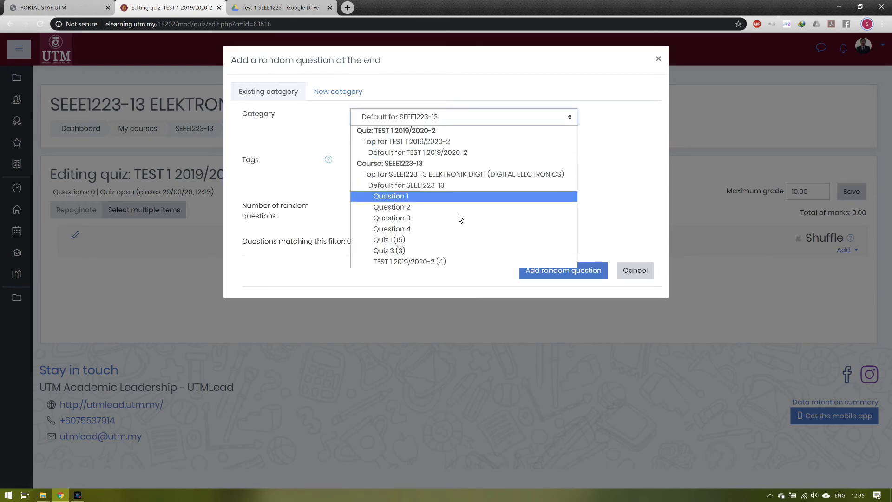
{"action": "left_click", "coordinate": [441, 261]}
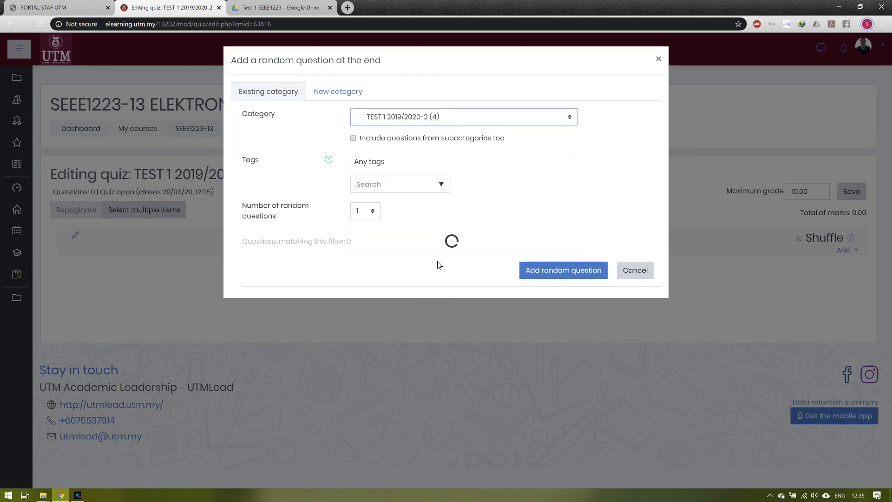
{"action": "left_click", "coordinate": [406, 189]}
{"action": "type", "text": "PART A"}
{"action": "key", "text": "Return"}
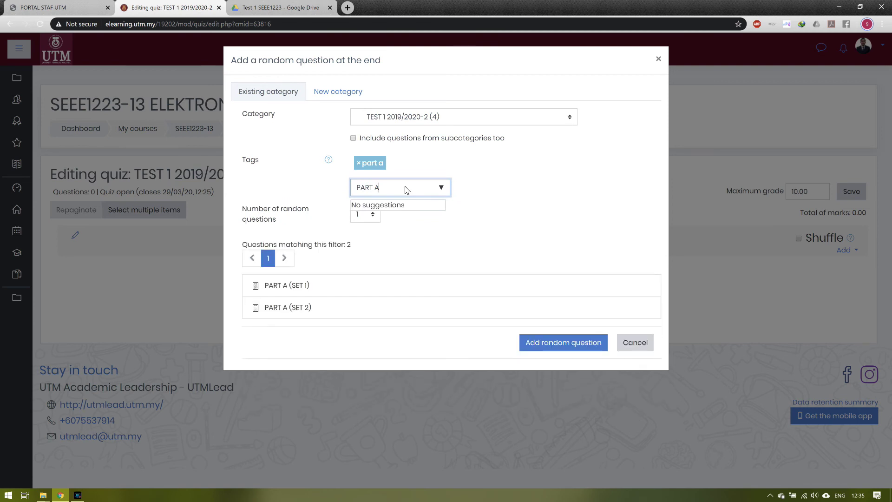
{"action": "left_click", "coordinate": [535, 343]}
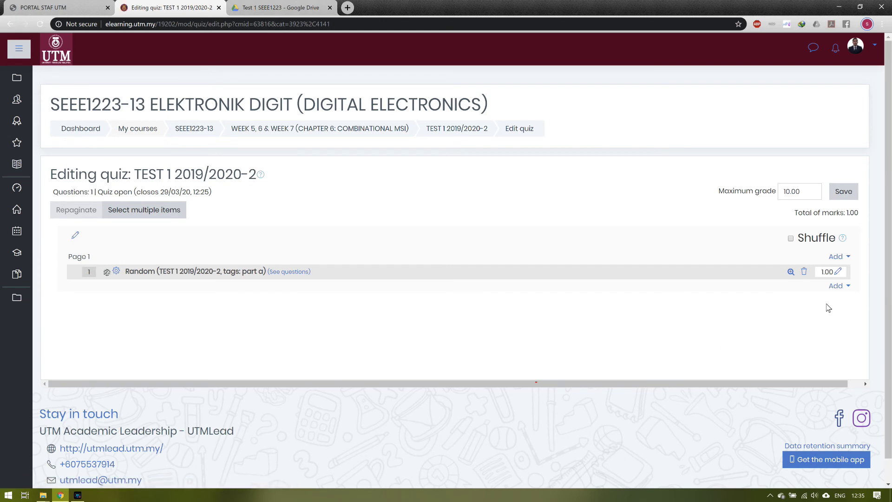
{"action": "left_click", "coordinate": [839, 287]}
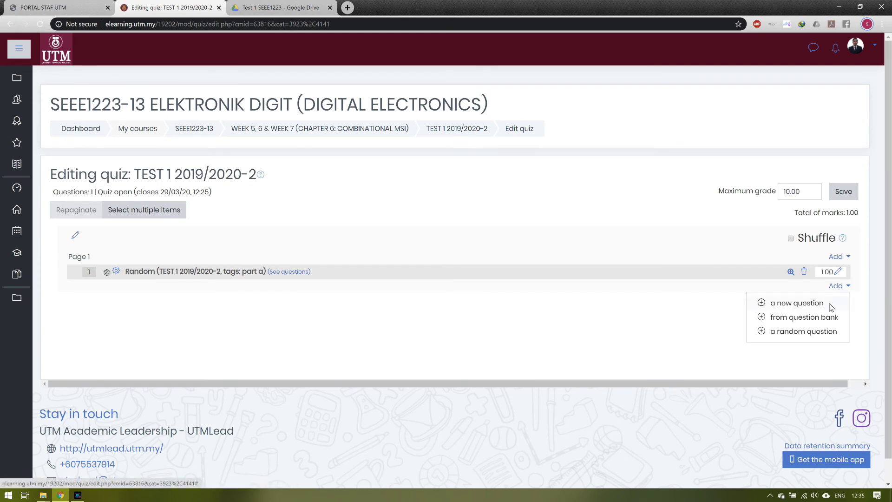
Step: Add a random question filtered by the PART B (Q1) tag and save the maximum grade
{"action": "left_click", "coordinate": [804, 336]}
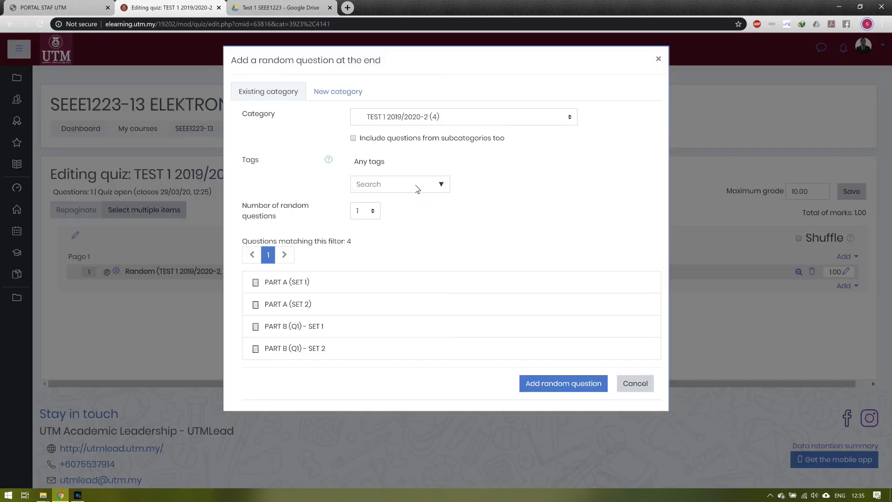
{"action": "left_click", "coordinate": [403, 186]}
{"action": "type", "text": "PART"}
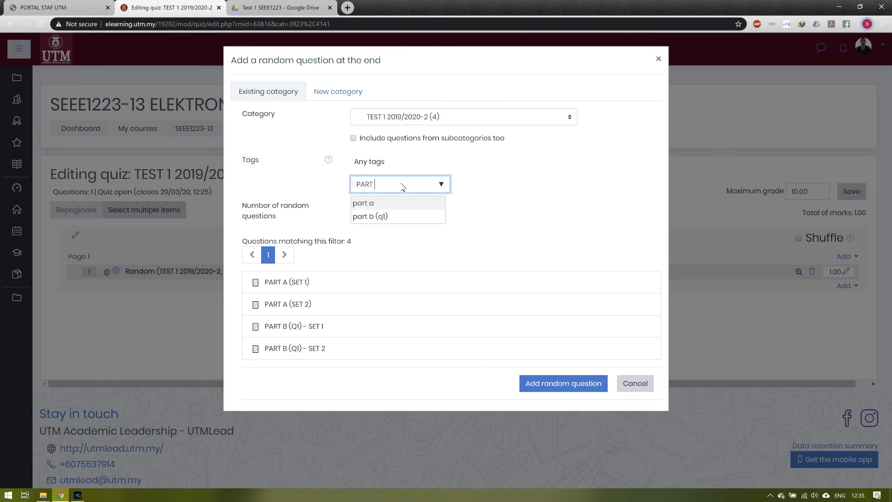
{"action": "type", "text": " B (Q1"}
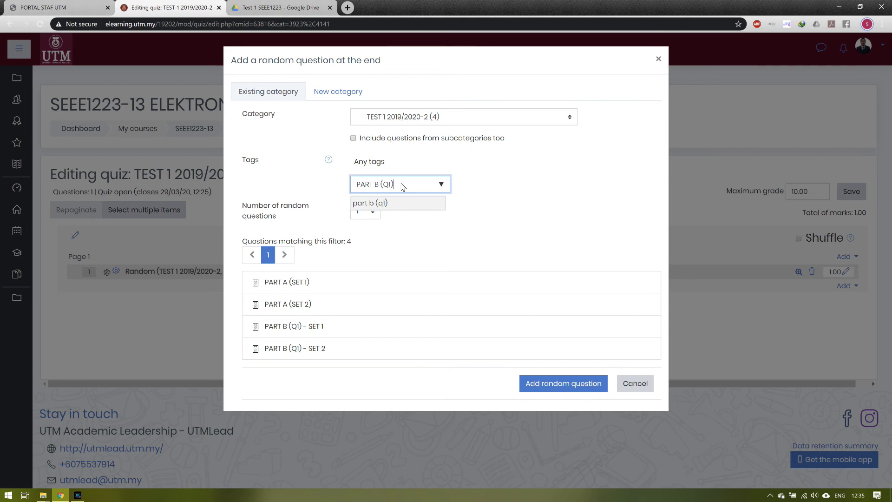
{"action": "key", "text": "Return"}
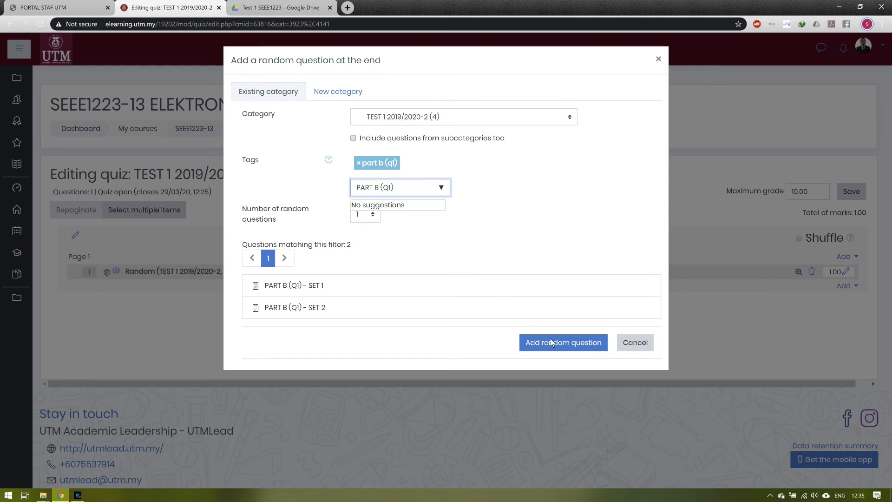
{"action": "left_click", "coordinate": [550, 341]}
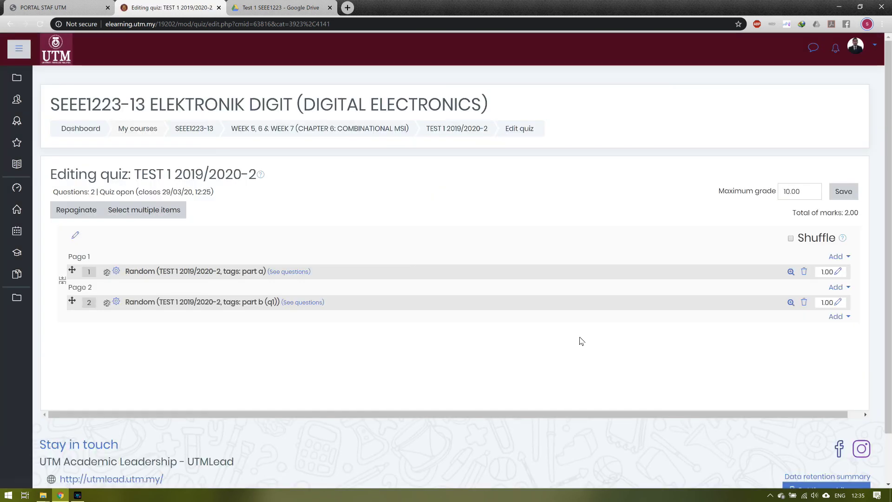
{"action": "left_click", "coordinate": [844, 193]}
{"action": "left_click", "coordinate": [470, 132]}
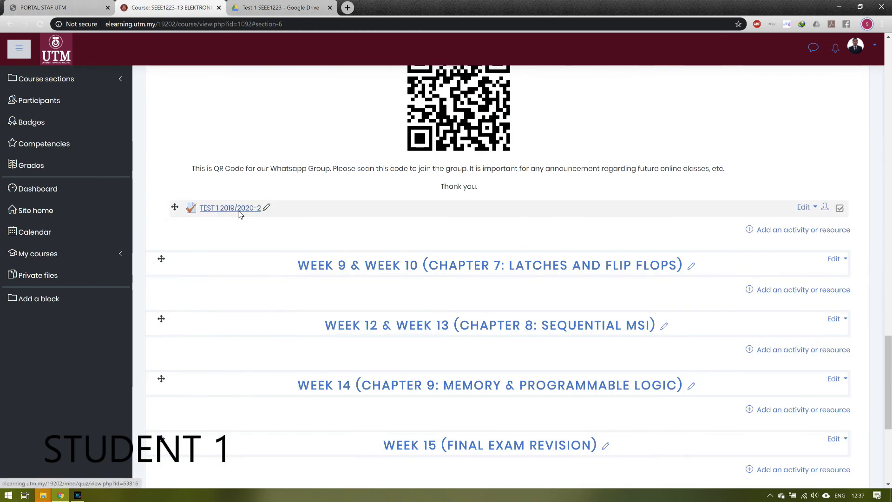
Step: Resume the quiz preview, go to question 2, submit all and finish, then start a new preview
{"action": "left_click", "coordinate": [230, 208]}
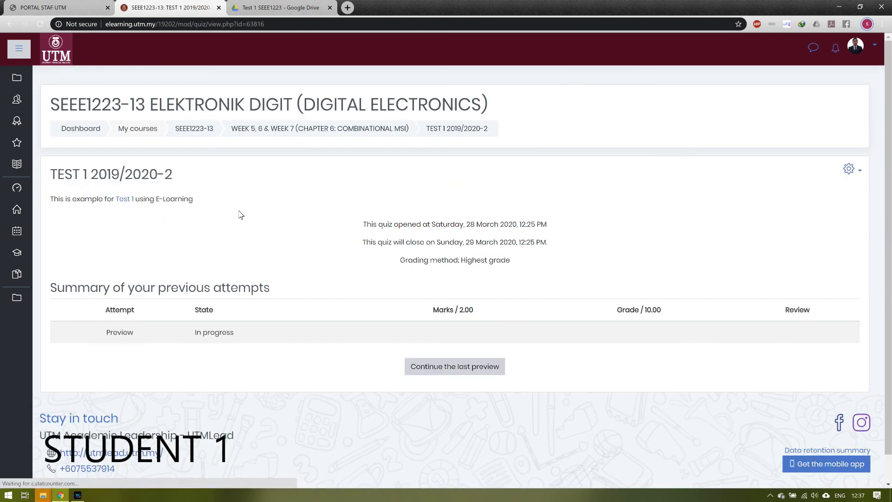
{"action": "left_click", "coordinate": [455, 366]}
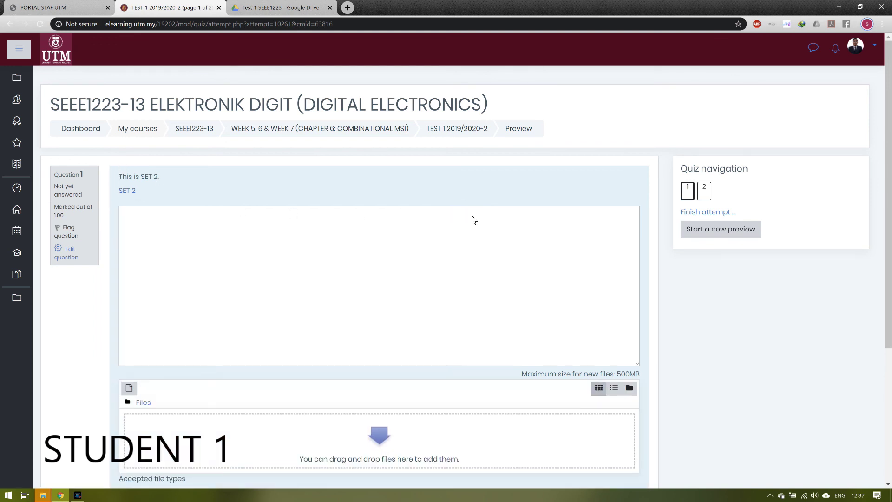
{"action": "scroll", "coordinate": [557, 244], "scroll_direction": "down", "scroll_amount": 4}
{"action": "left_click", "coordinate": [630, 344]}
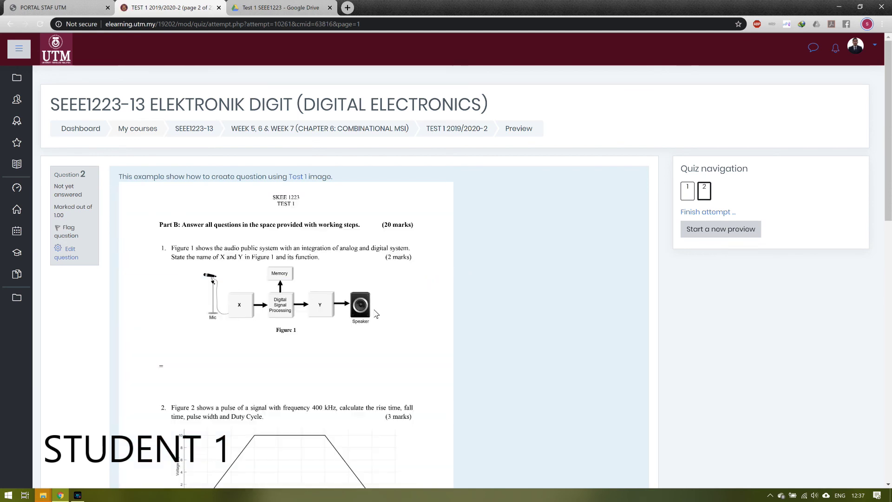
{"action": "scroll", "coordinate": [398, 275], "scroll_direction": "down", "scroll_amount": 10}
{"action": "scroll", "coordinate": [492, 284], "scroll_direction": "down", "scroll_amount": 3}
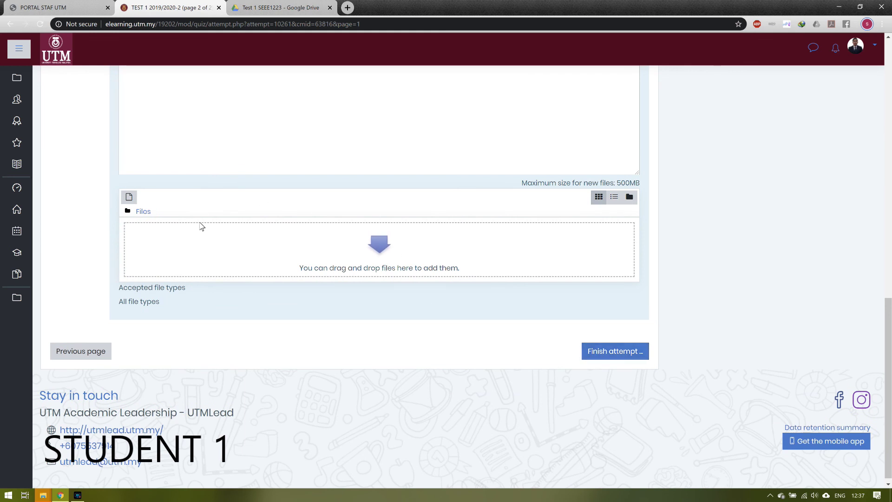
{"action": "left_click", "coordinate": [602, 353]}
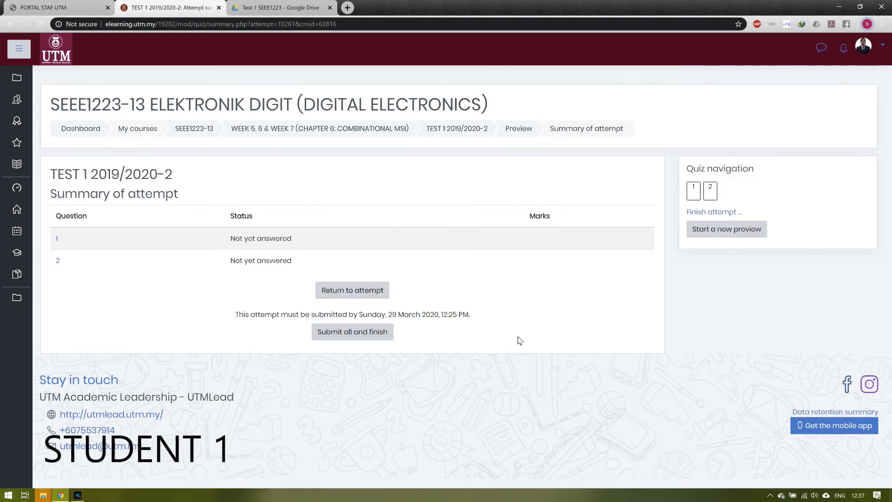
{"action": "left_click", "coordinate": [354, 338]}
{"action": "left_click", "coordinate": [415, 327]}
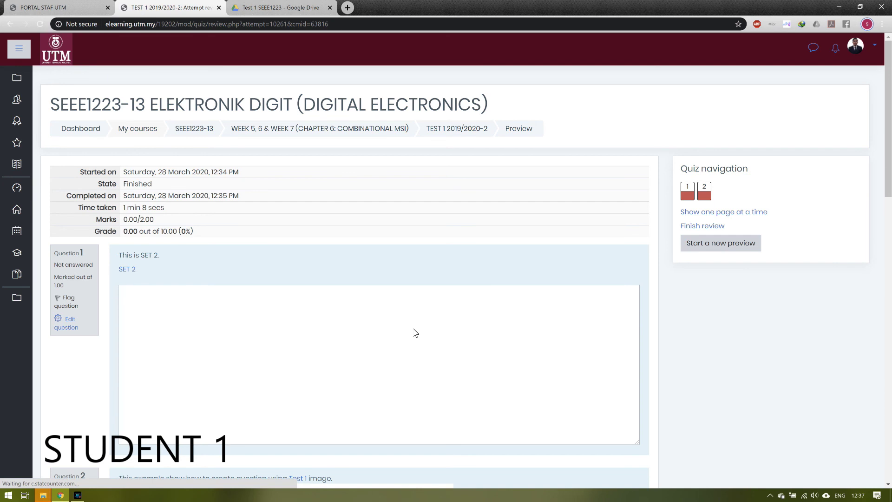
{"action": "left_click", "coordinate": [704, 250]}
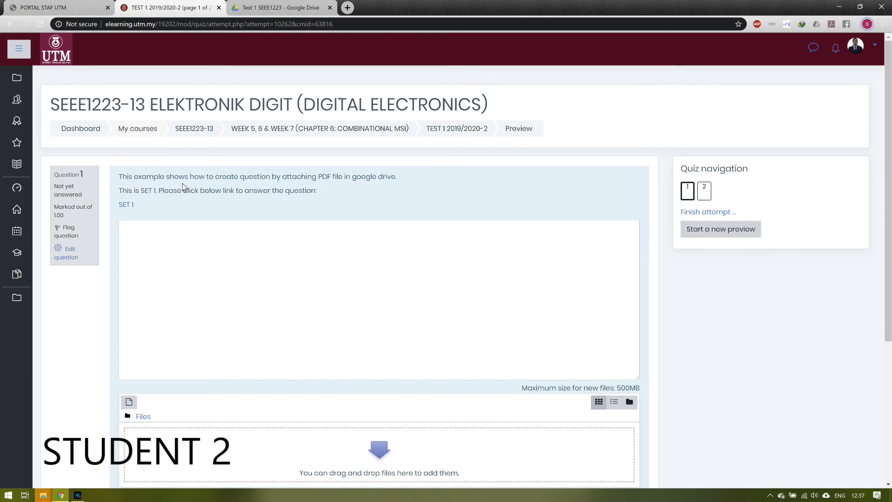
Step: Move the second preview attempt on to its second question page
{"action": "scroll", "coordinate": [183, 188], "scroll_direction": "down", "scroll_amount": 3}
{"action": "scroll", "coordinate": [183, 188], "scroll_direction": "down", "scroll_amount": 1}
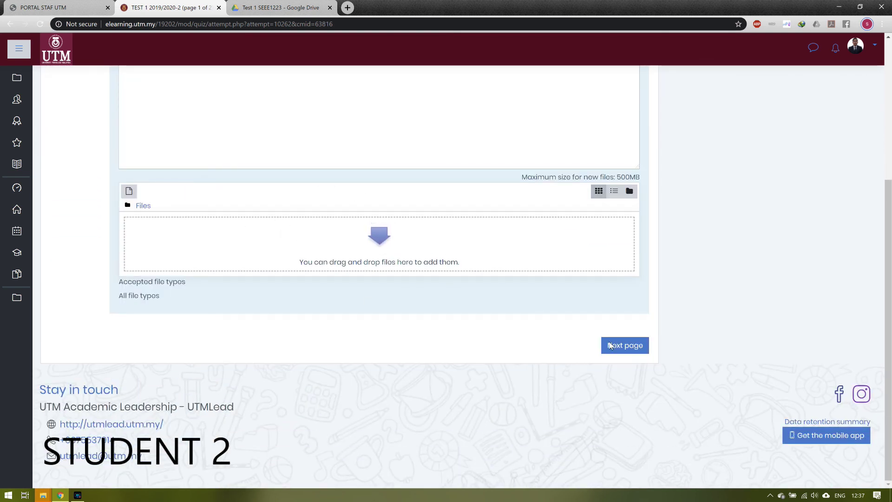
{"action": "left_click", "coordinate": [624, 346]}
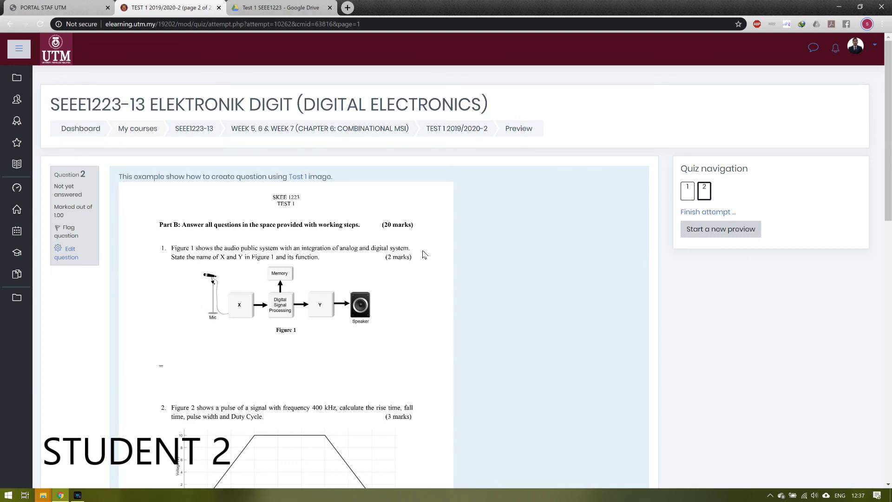
Step: Finish the second attempt and start a third preview, which again draws SET 1 for question 1
{"action": "scroll", "coordinate": [422, 253], "scroll_direction": "down", "scroll_amount": 8}
{"action": "scroll", "coordinate": [442, 263], "scroll_direction": "down", "scroll_amount": 4}
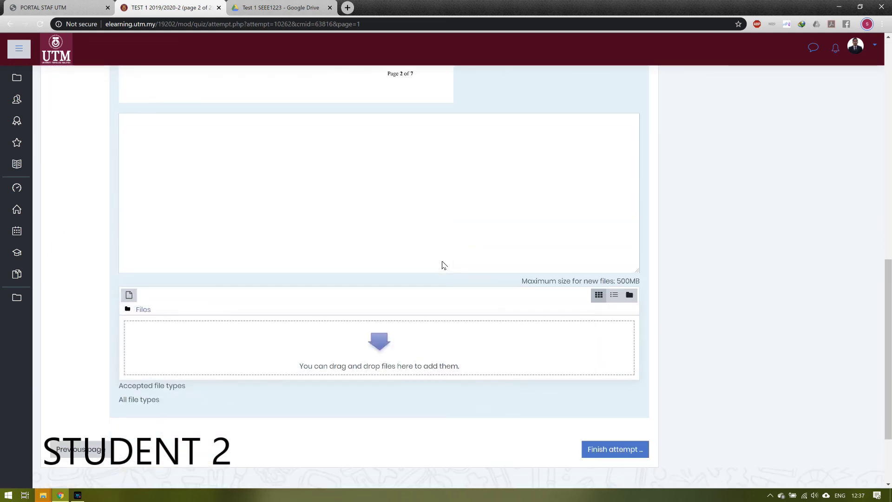
{"action": "left_click", "coordinate": [604, 443]}
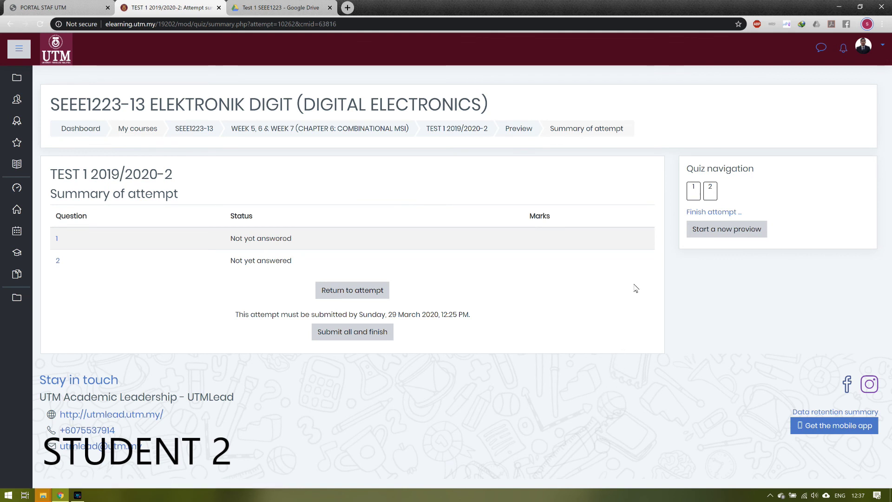
{"action": "left_click", "coordinate": [726, 230]}
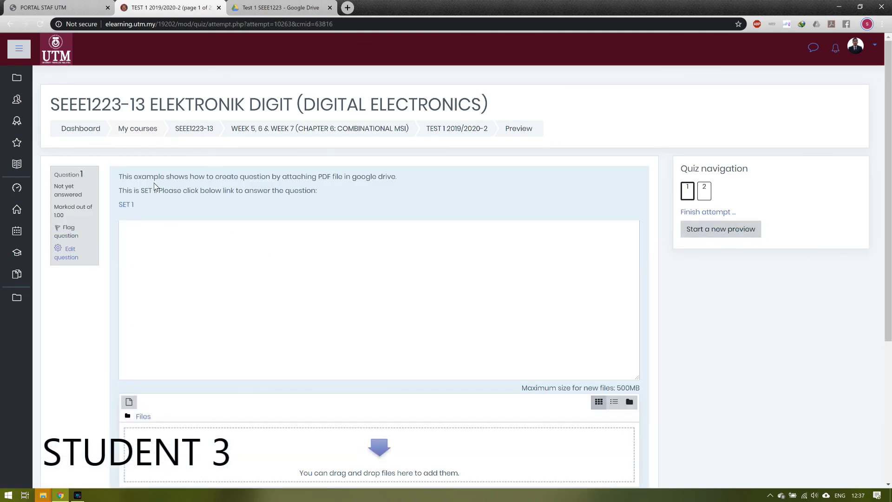
Step: Go to the third attempt's second page, where the Part B question draws SET 2
{"action": "scroll", "coordinate": [219, 209], "scroll_direction": "down", "scroll_amount": 5}
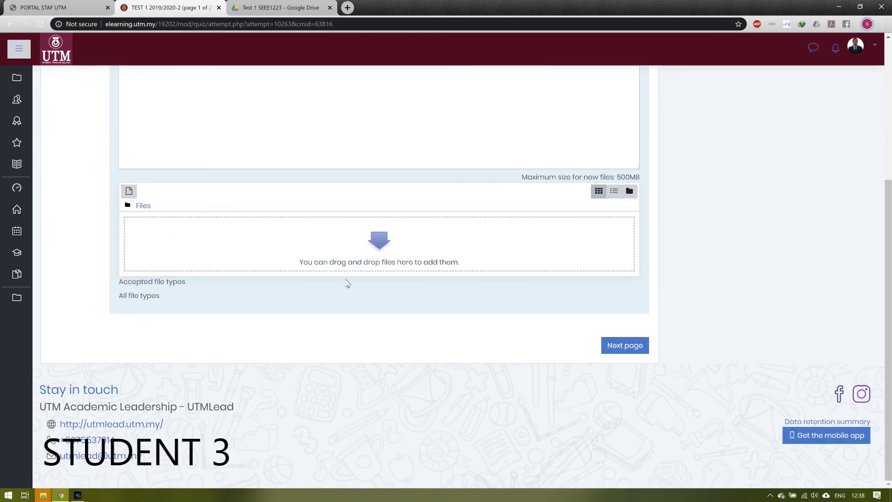
{"action": "left_click", "coordinate": [611, 346]}
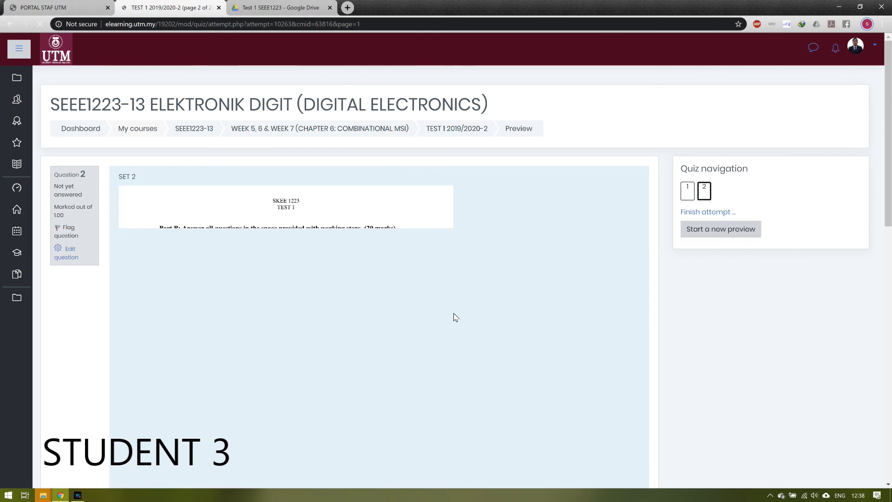
{"action": "scroll", "coordinate": [446, 312], "scroll_direction": "down", "scroll_amount": 2}
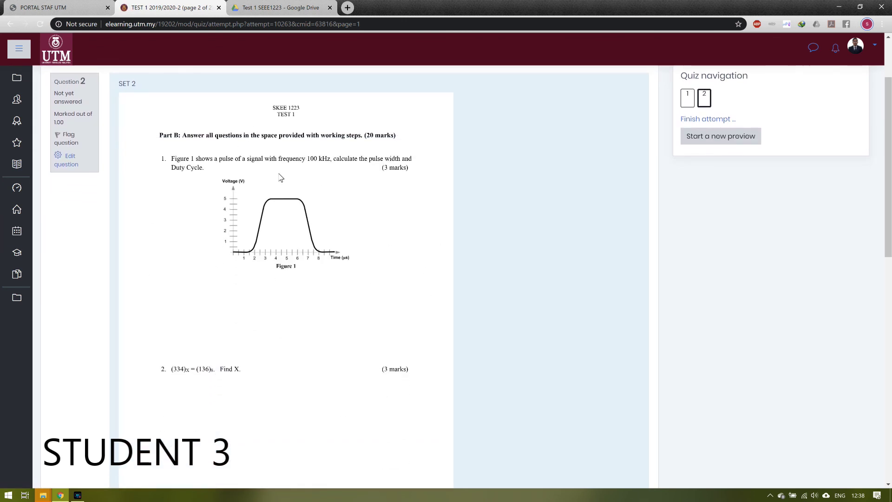
Step: Finish the third attempt and confirm Submit all and finish with both questions unanswered
{"action": "scroll", "coordinate": [334, 225], "scroll_direction": "down", "scroll_amount": 8}
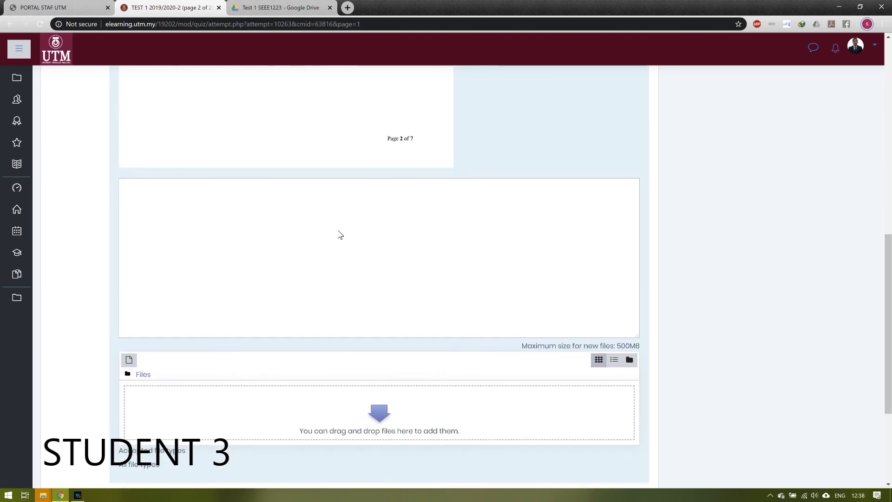
{"action": "scroll", "coordinate": [341, 235], "scroll_direction": "down", "scroll_amount": 4}
{"action": "left_click", "coordinate": [609, 349]}
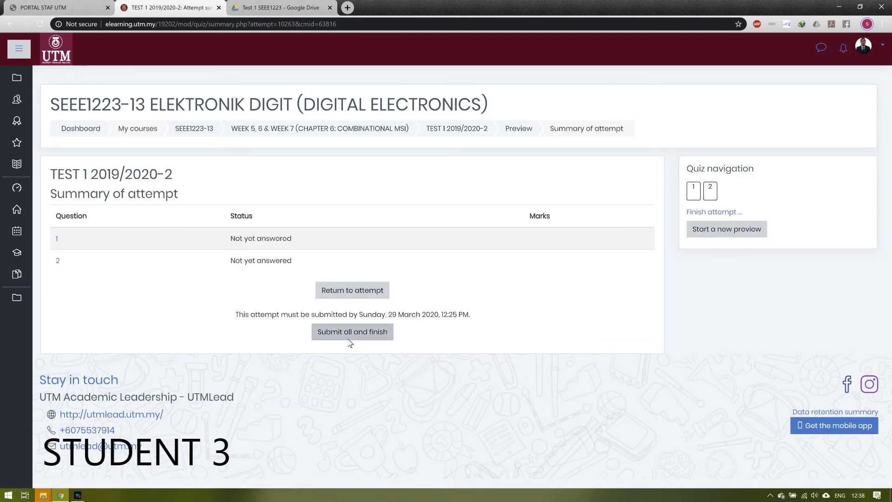
{"action": "left_click", "coordinate": [350, 334]}
{"action": "left_click", "coordinate": [409, 331]}
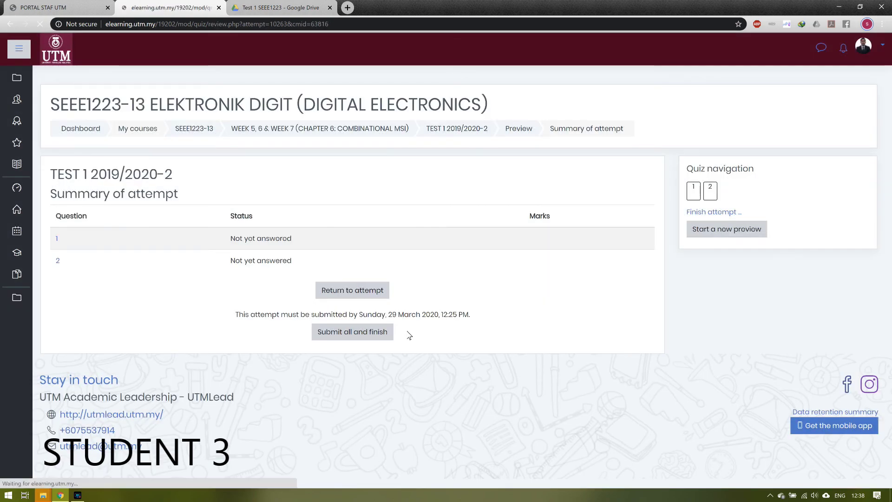